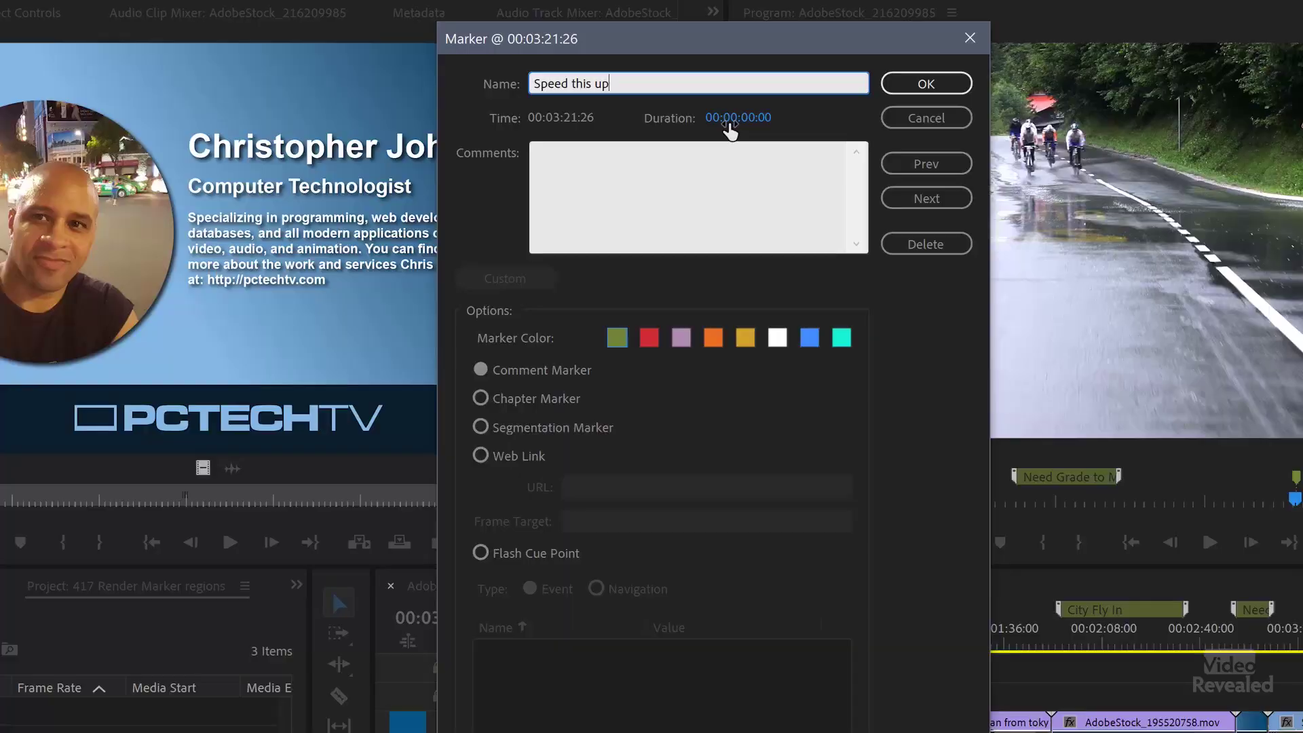
# - Give the "Speed this up" marker a duration of 00:00:06:16 and extend its end to the following edit point at 00:03:31:08
pyautogui.moveTo(730, 129); pyautogui.dragTo(865, 147)
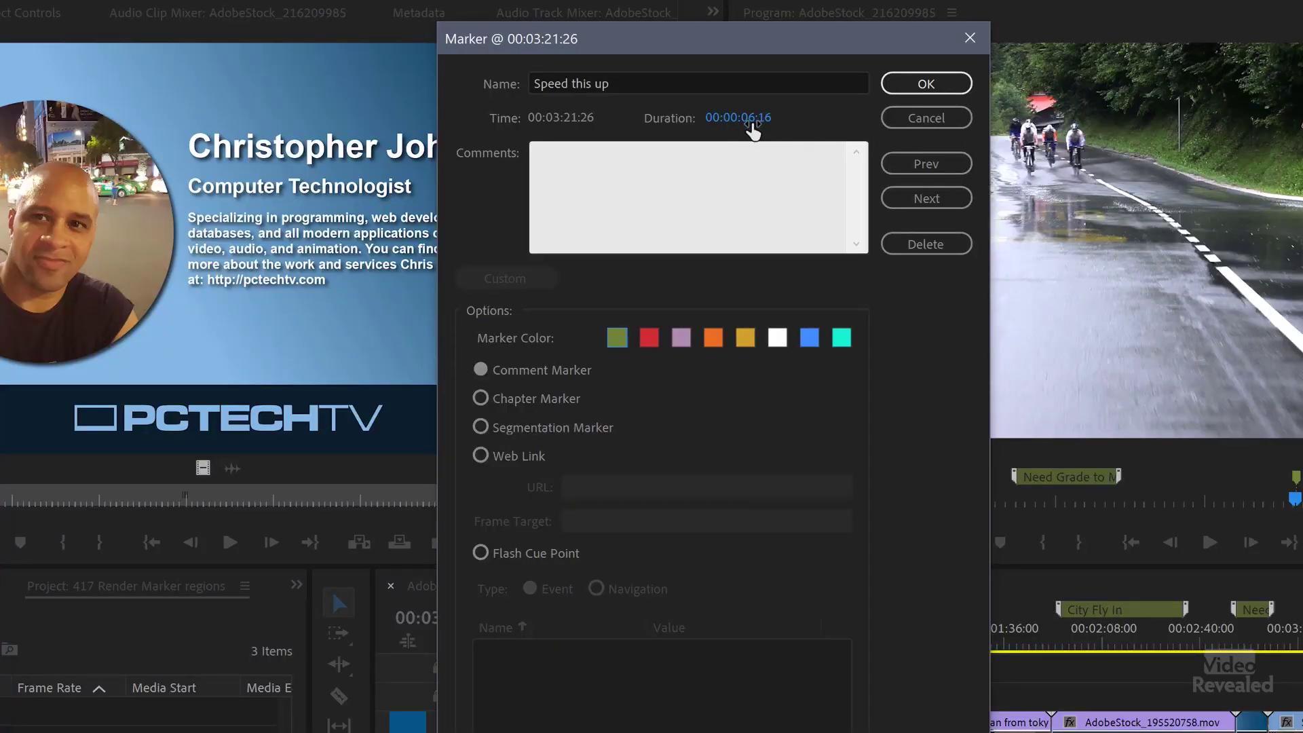
pyautogui.click(923, 84)
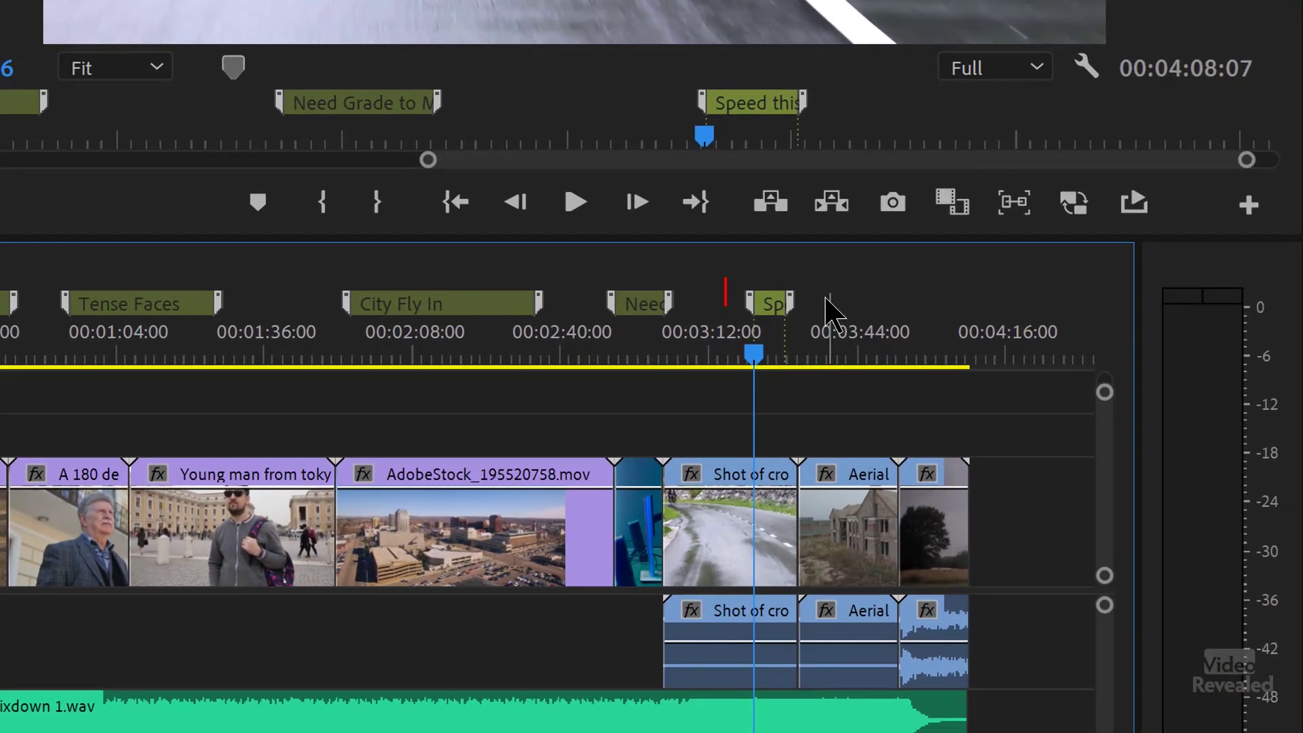
pyautogui.moveTo(791, 304)
pyautogui.mouseDown()
pyautogui.moveTo(936, 319)
pyautogui.moveTo(792, 314)
pyautogui.moveTo(805, 316)
pyautogui.mouseUp()
pyautogui.press('Down')
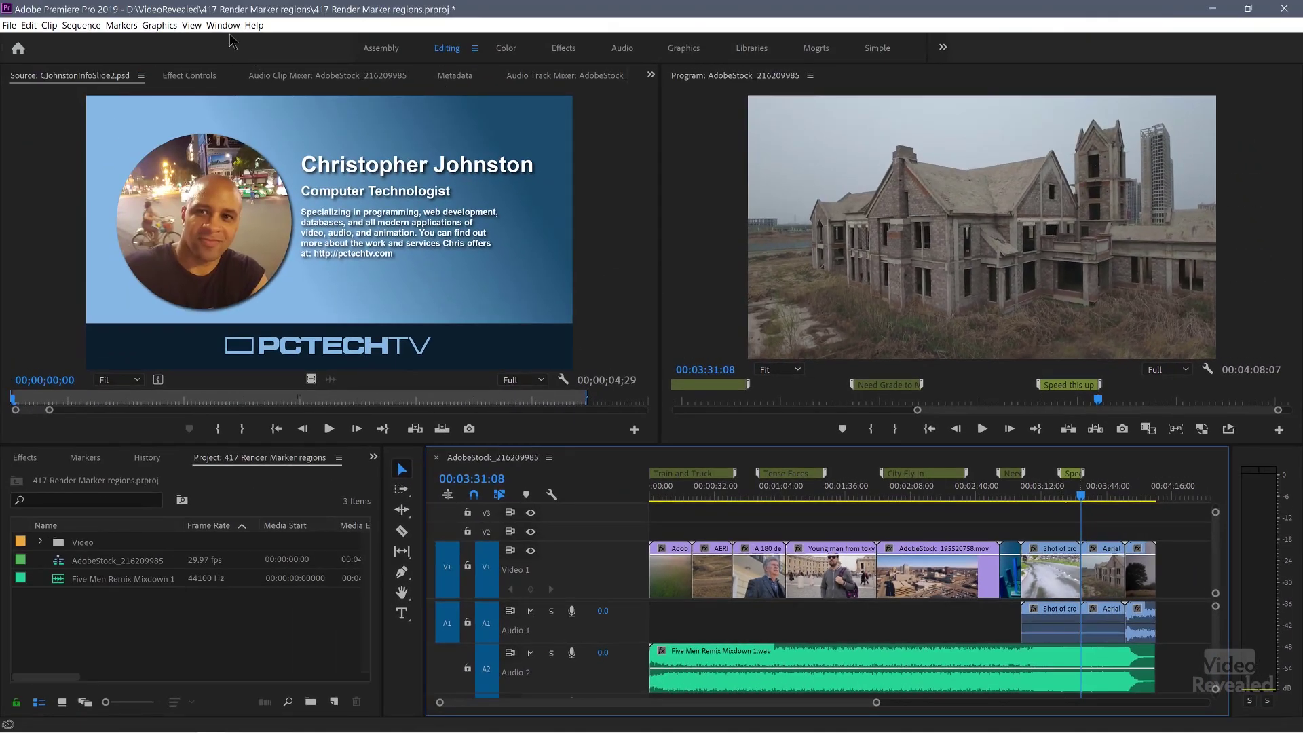
# - Open the Media Encoder In Out extension and move its floating window over the middle of the workspace
pyautogui.click(224, 26)
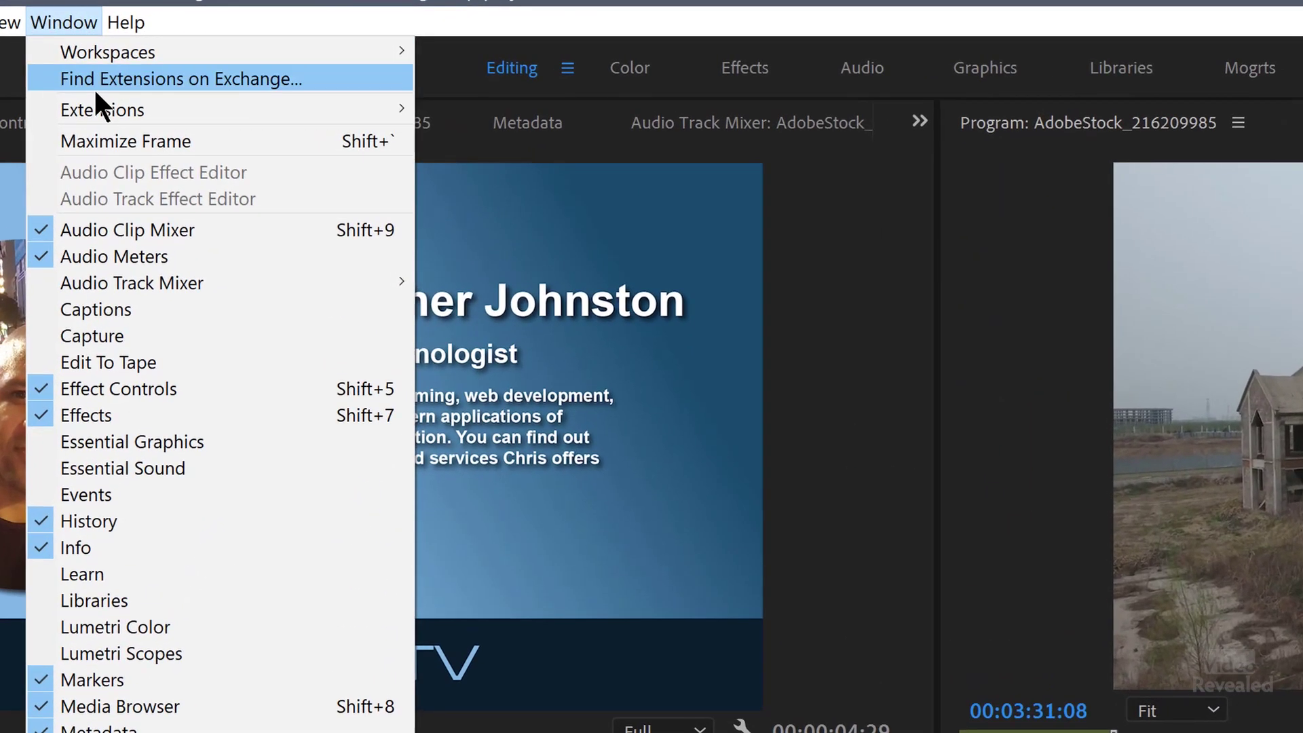
pyautogui.moveTo(255, 71)
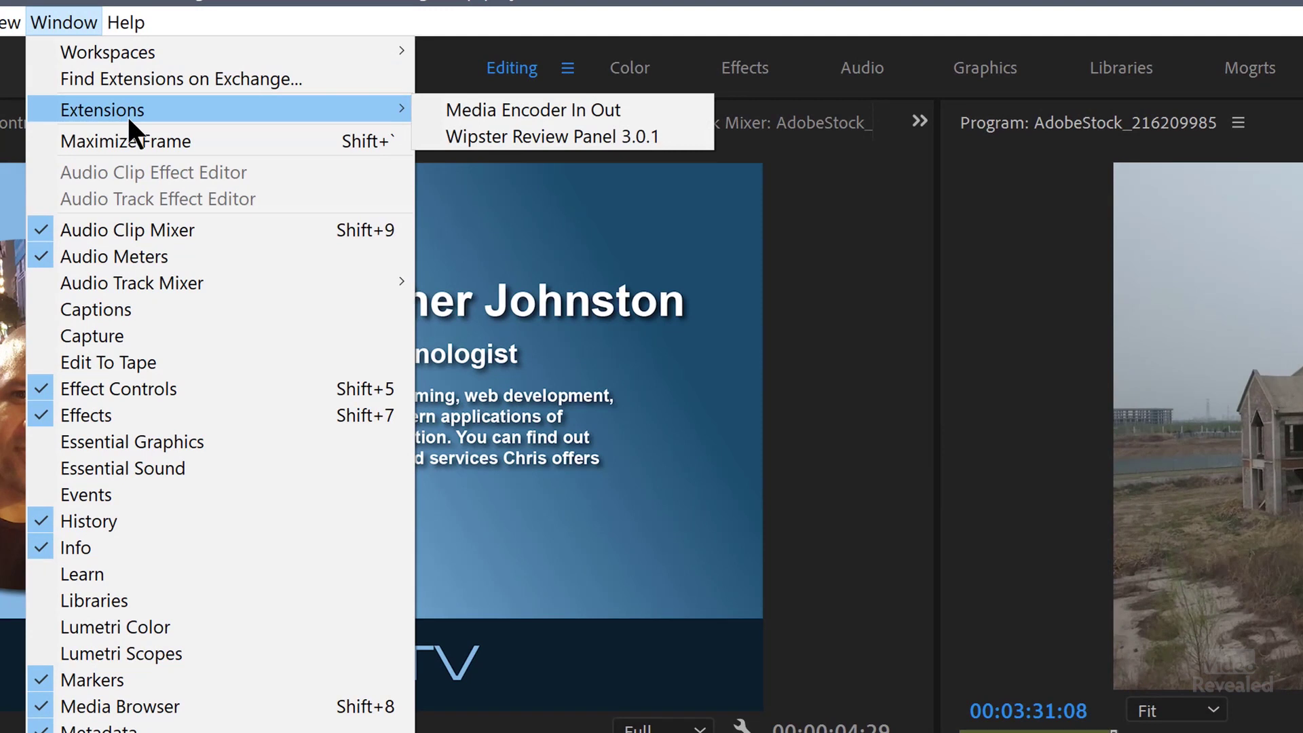
pyautogui.click(670, 109)
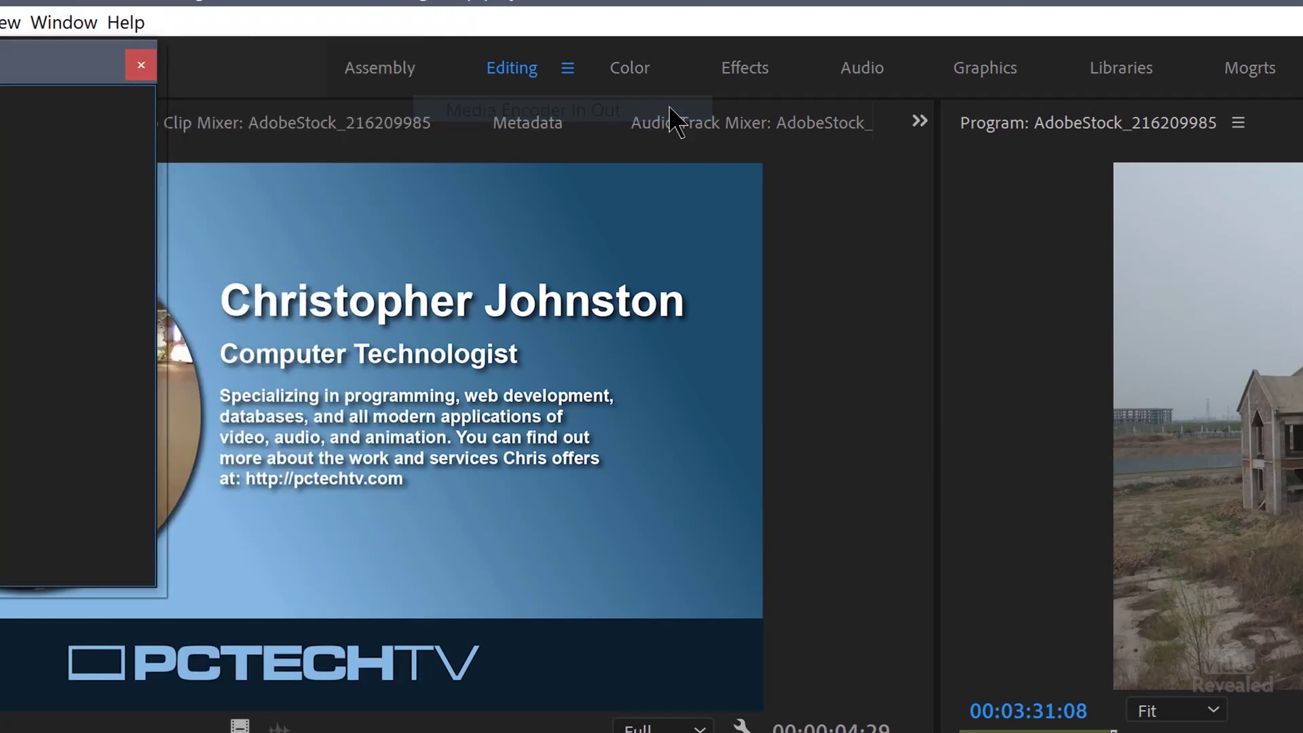
pyautogui.moveTo(7, 73); pyautogui.dragTo(711, 362)
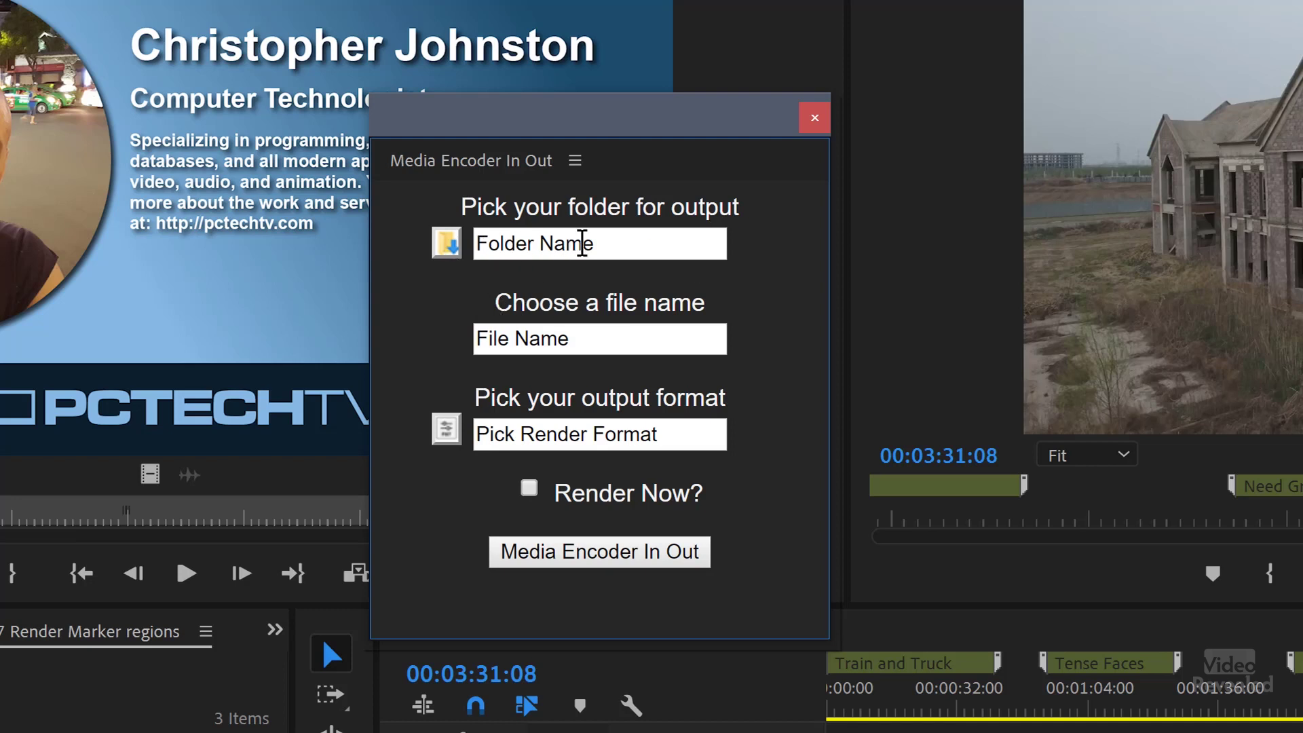
# - Set the extension's output folder to D:\!- Test and its file name to TestVideo
pyautogui.tripleClick(563, 234)
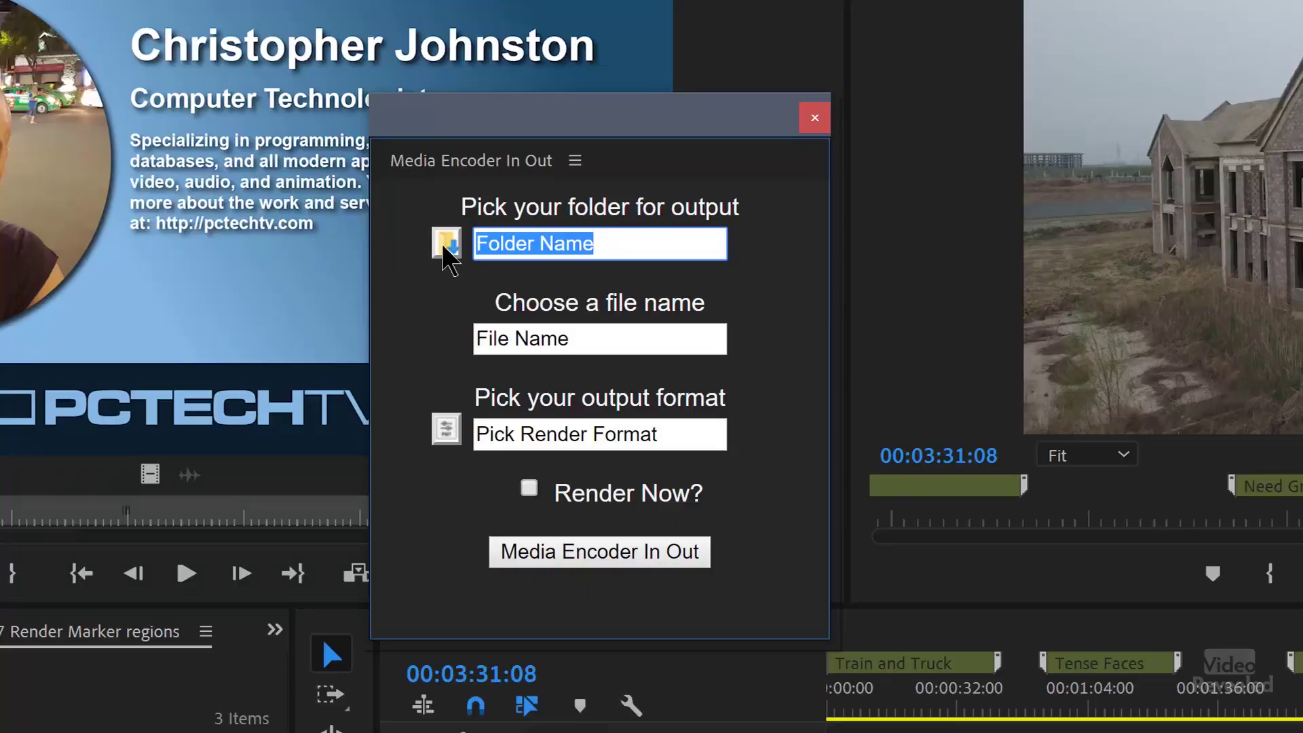
pyautogui.click(444, 248)
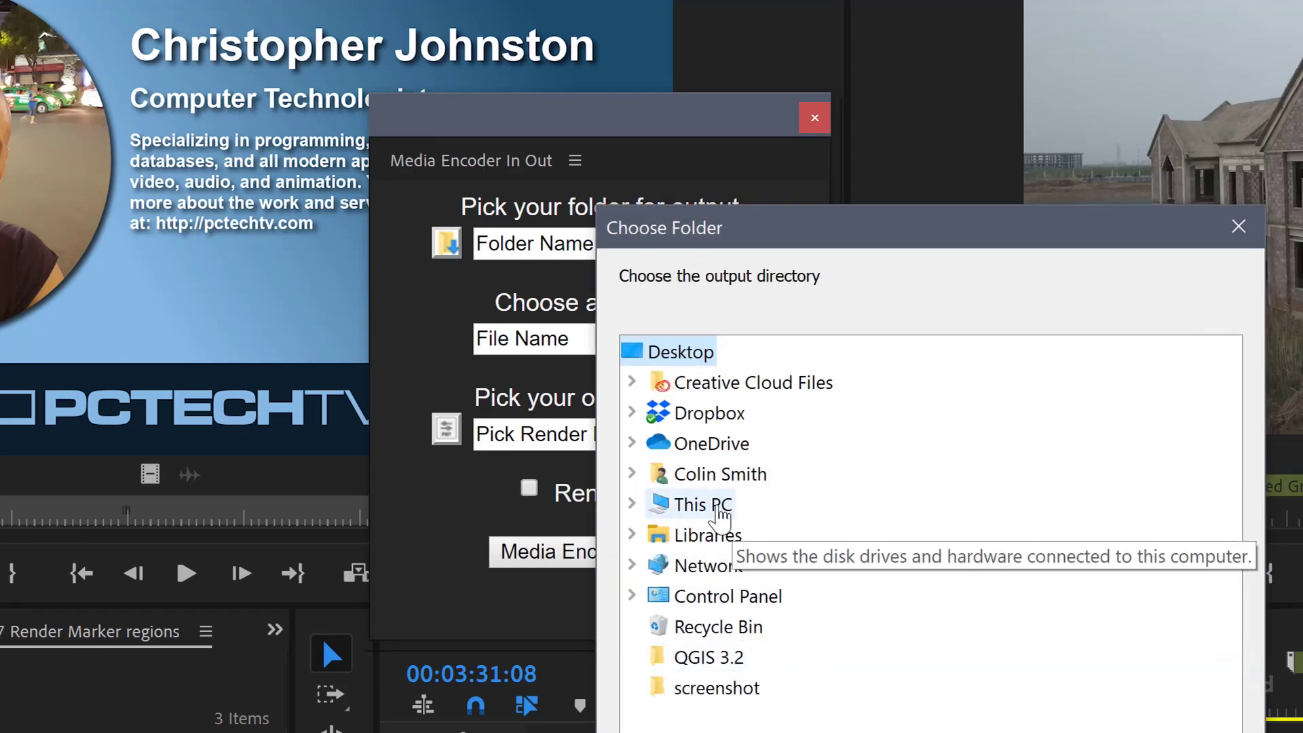
pyautogui.doubleClick(717, 512)
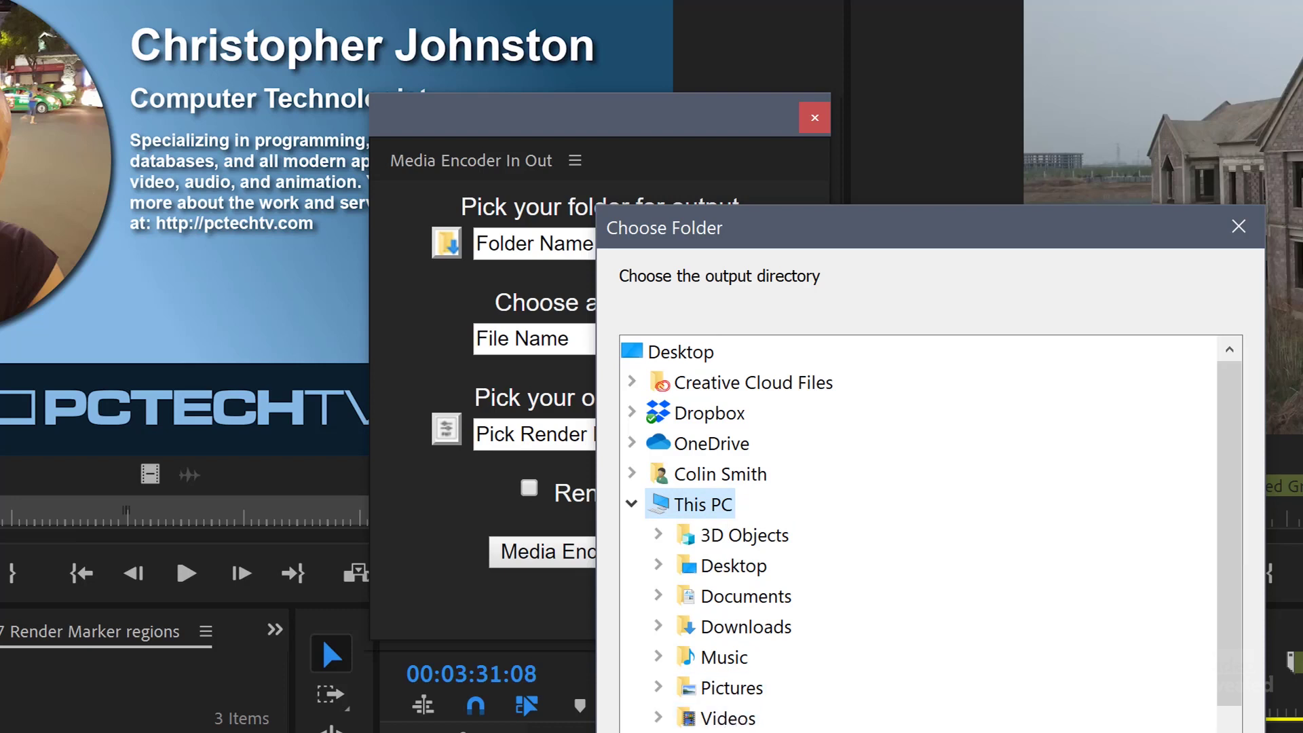
pyautogui.doubleClick(740, 352)
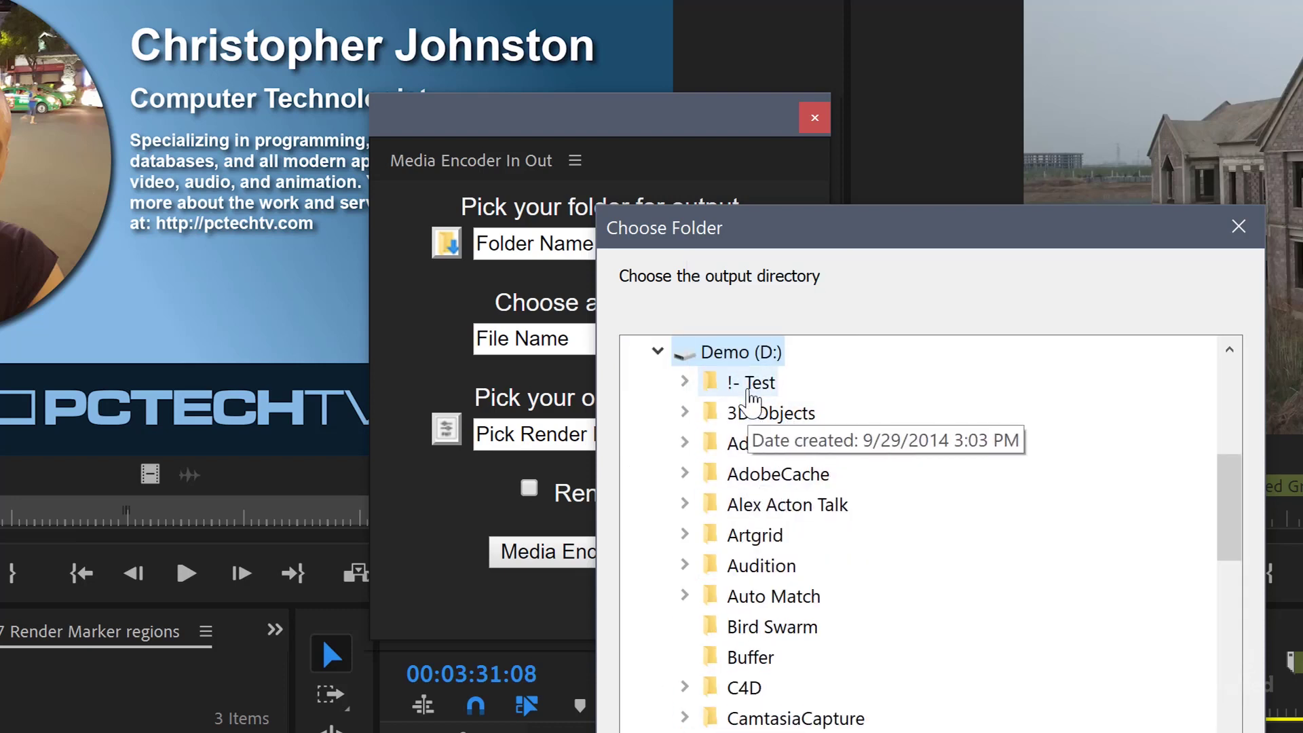
pyautogui.doubleClick(747, 383)
pyautogui.press('Return')
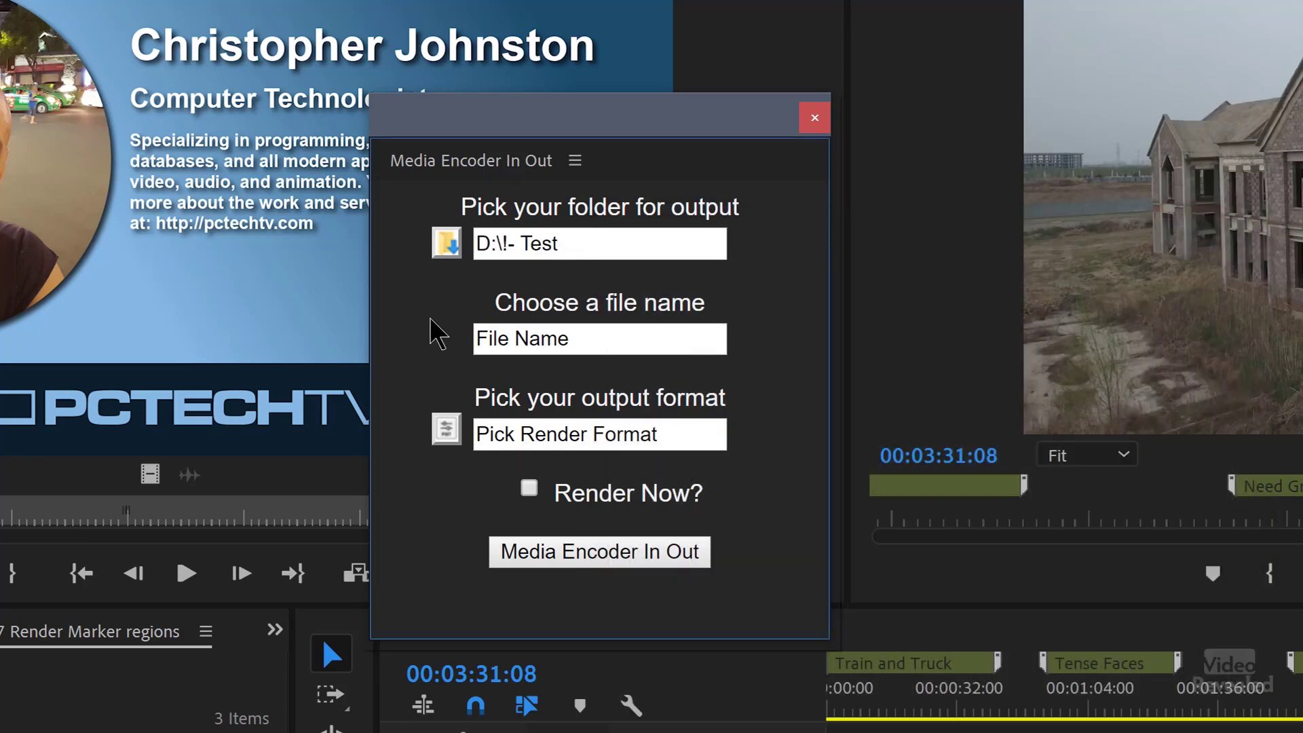
pyautogui.moveTo(594, 337); pyautogui.dragTo(514, 338)
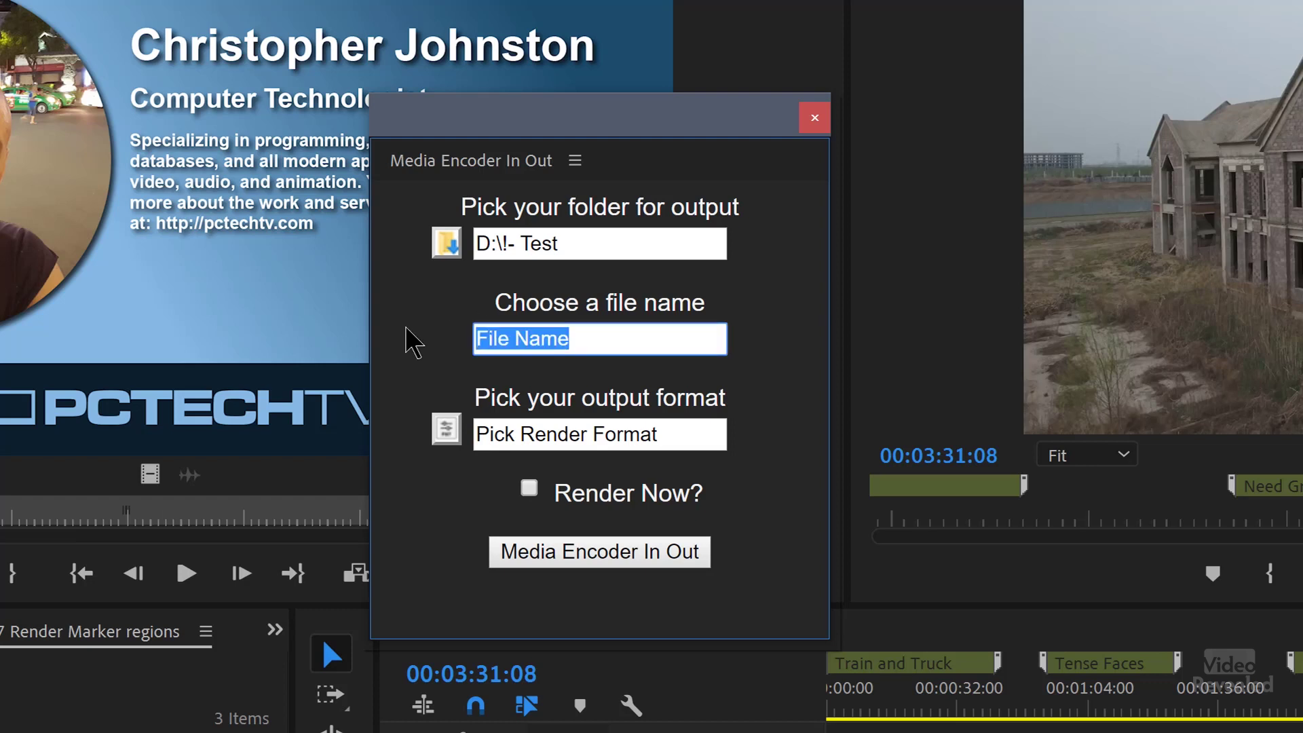
pyautogui.write('TestVideo')
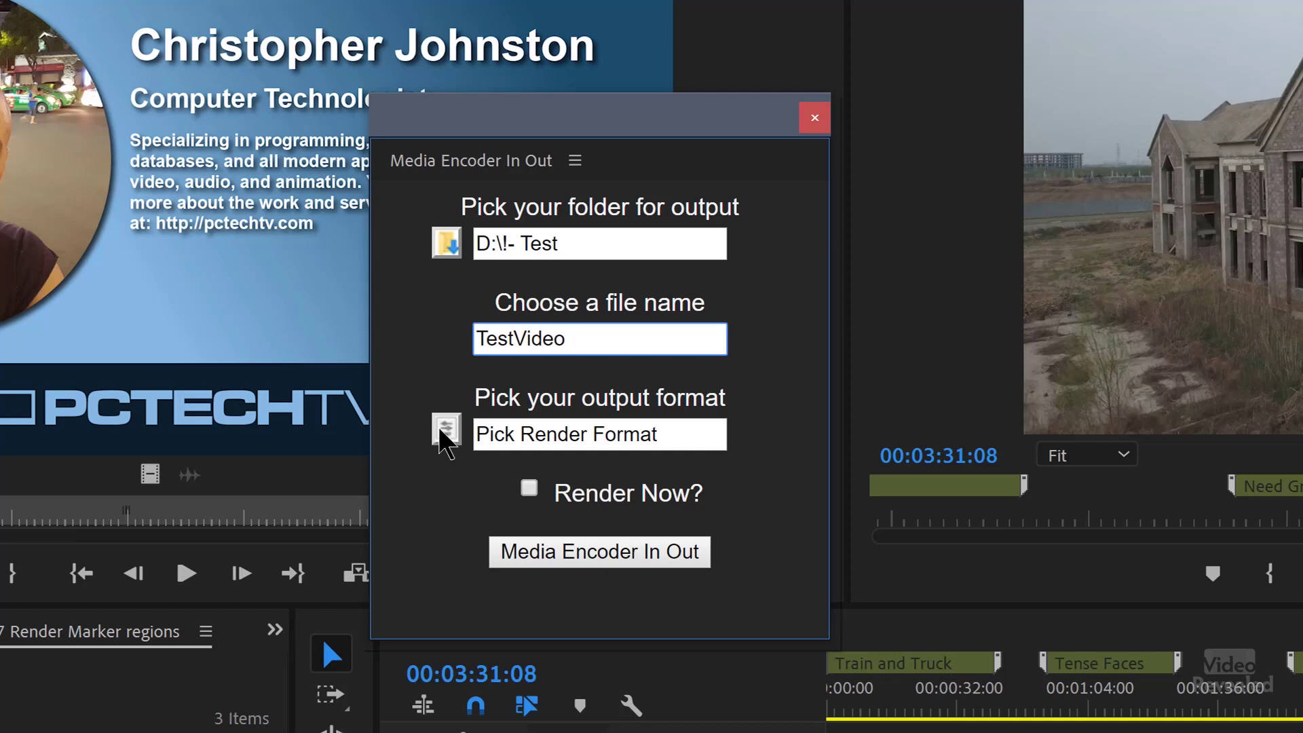
# - Browse for the output format in Media Encoder's MediaIO\systempresets folder and open the subfolder 4C4F5249_6D626420
pyautogui.click(445, 429)
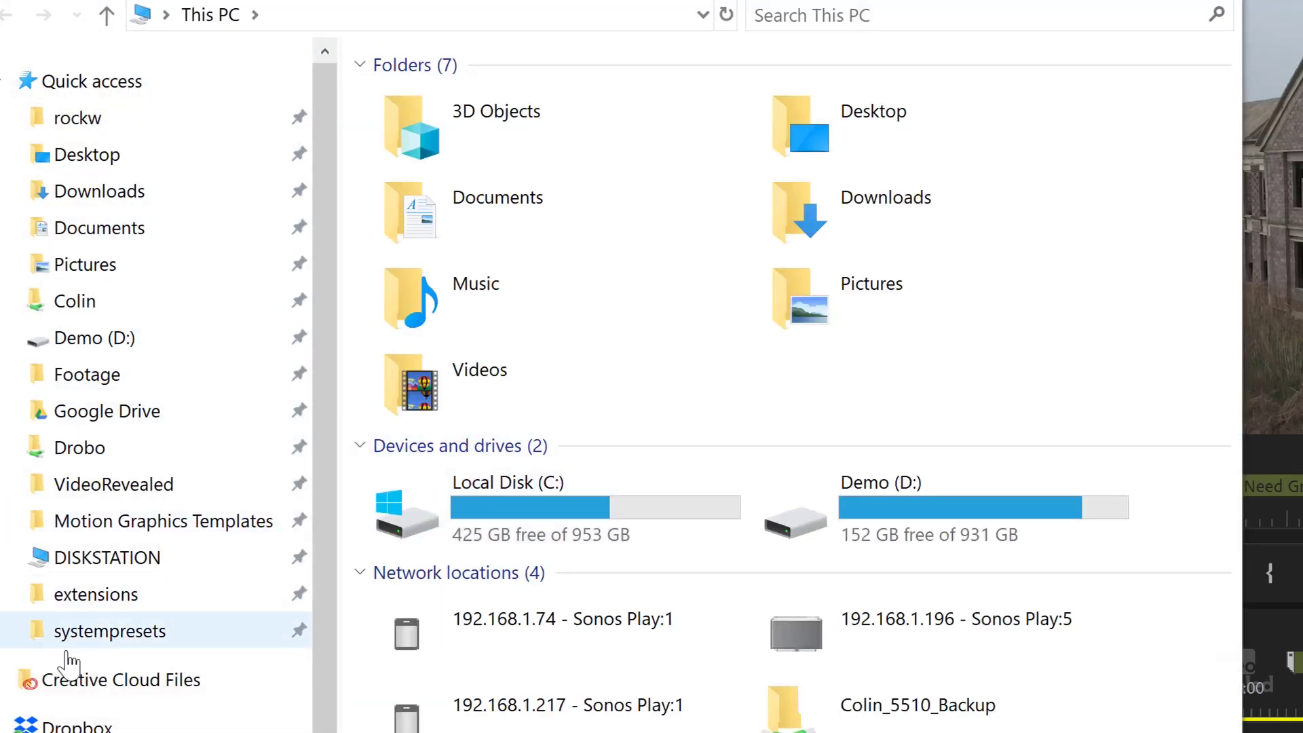
pyautogui.click(155, 638)
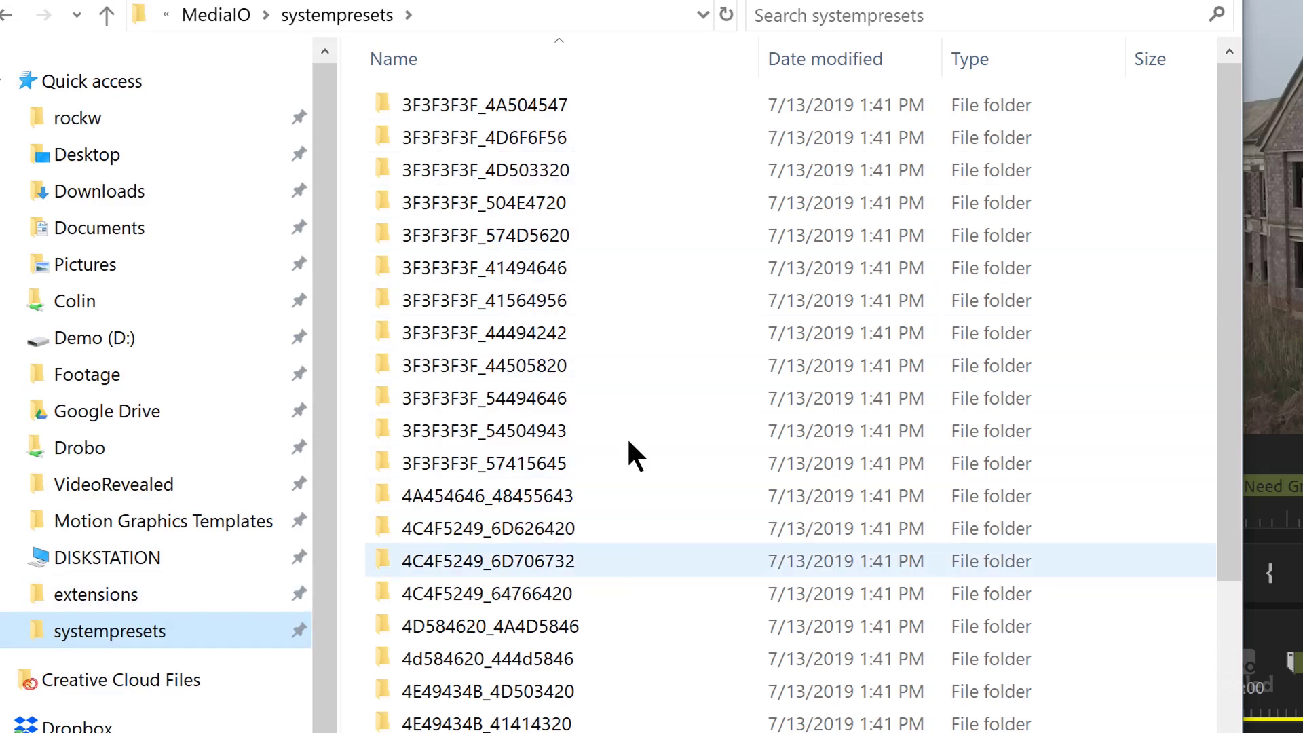
pyautogui.click(231, 12)
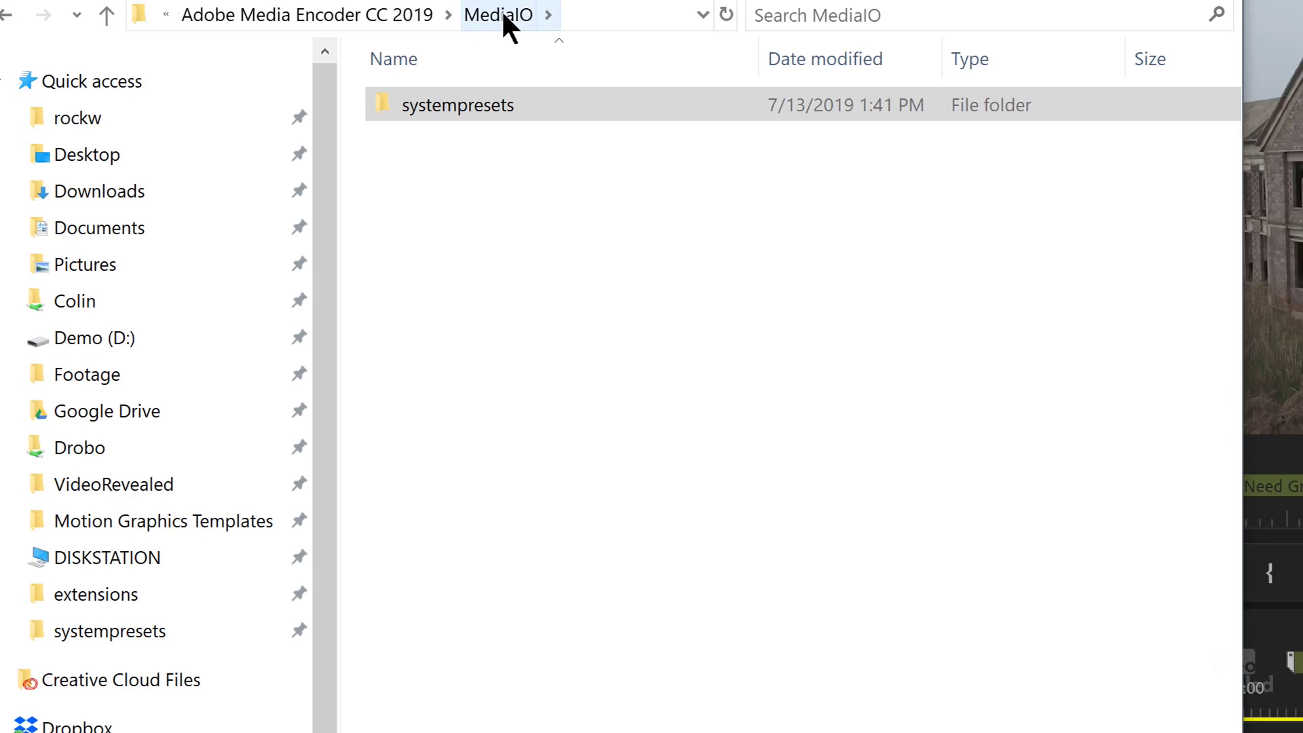
pyautogui.click(462, 117)
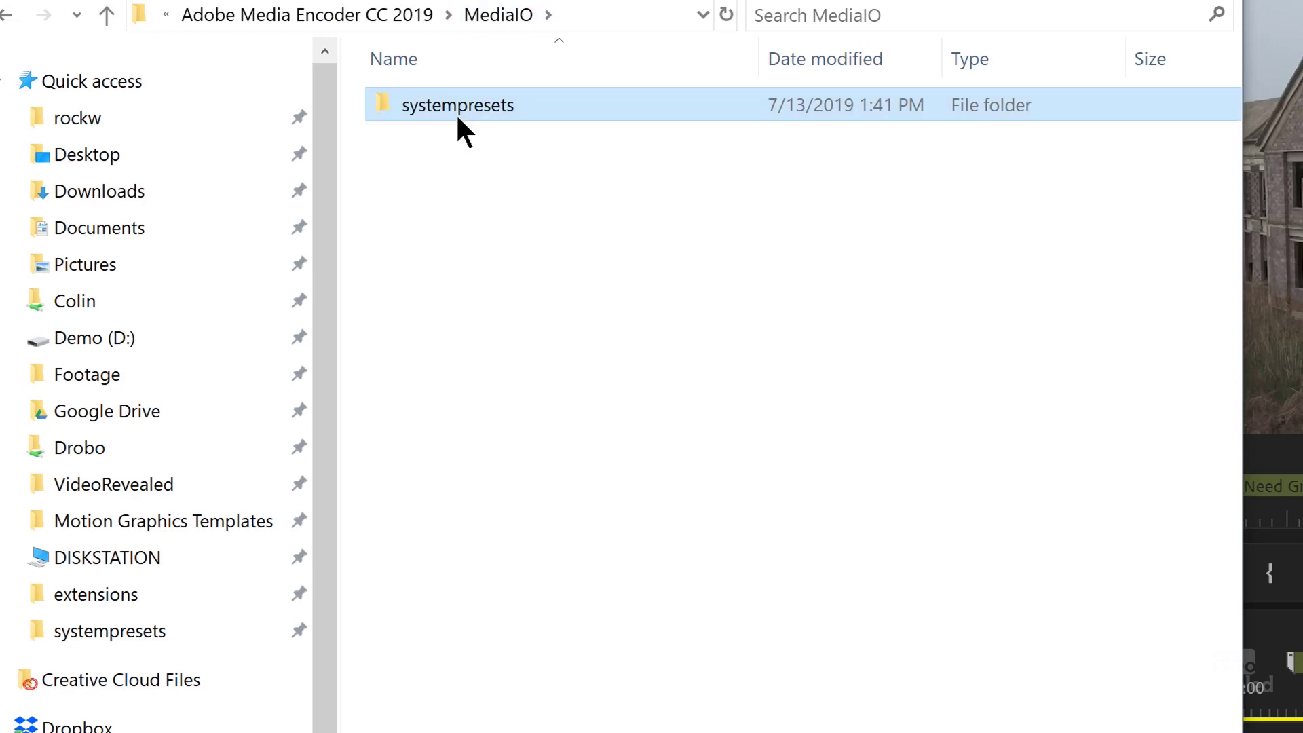
pyautogui.doubleClick(464, 107)
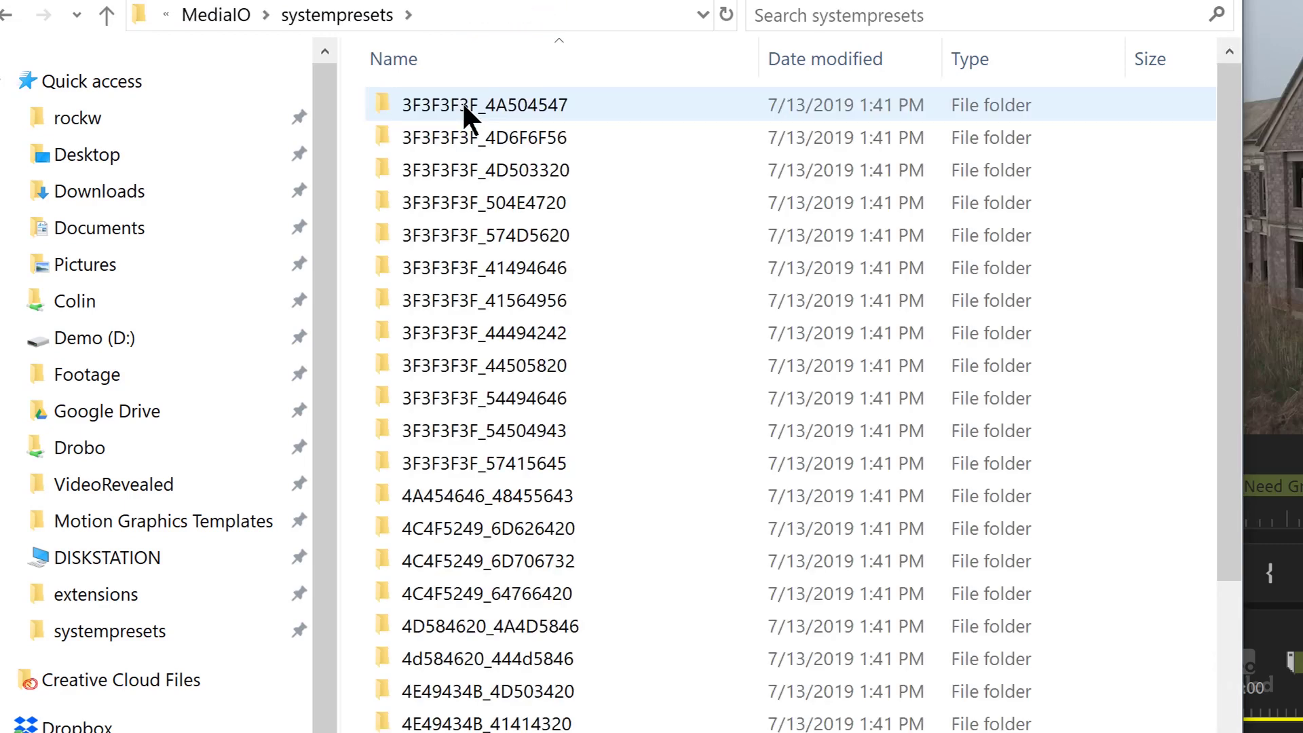
pyautogui.doubleClick(478, 529)
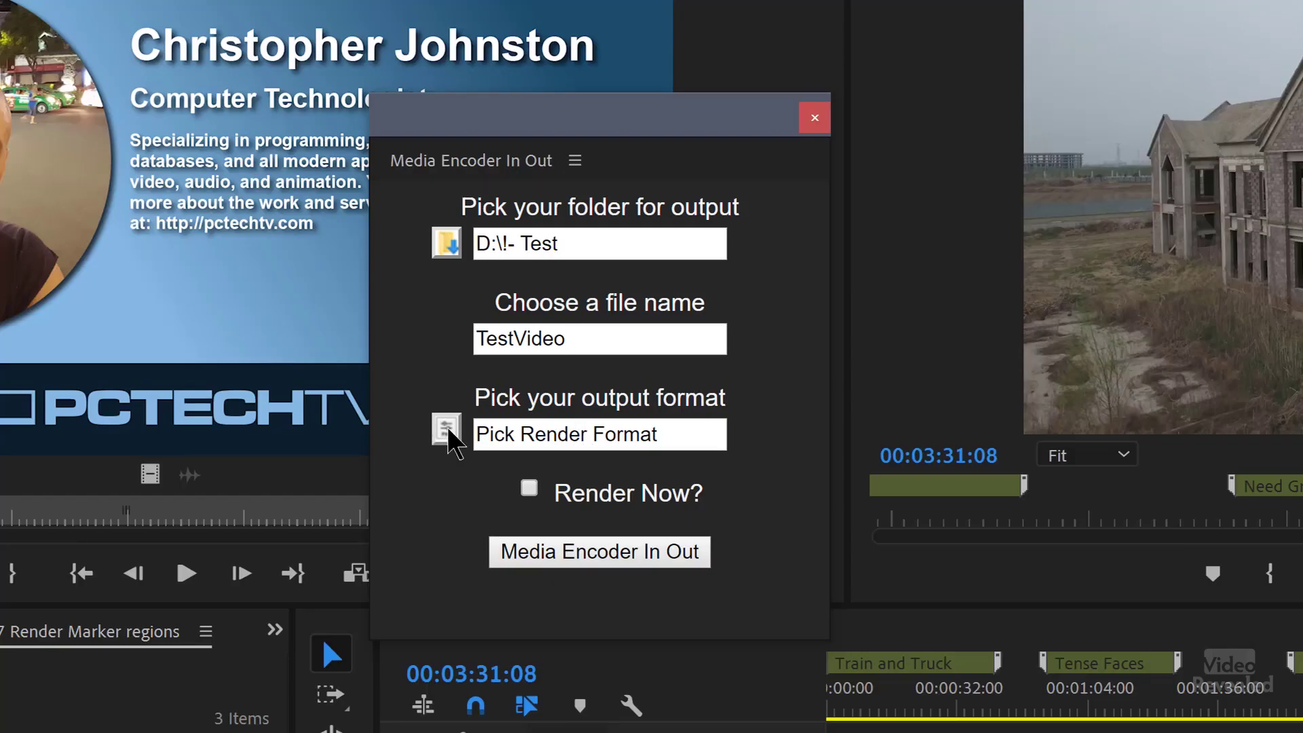
# - Choose the preset file HD 720p 23.976.epr from the 4C4F5249_6D626420 folder as the render format
pyautogui.click(447, 428)
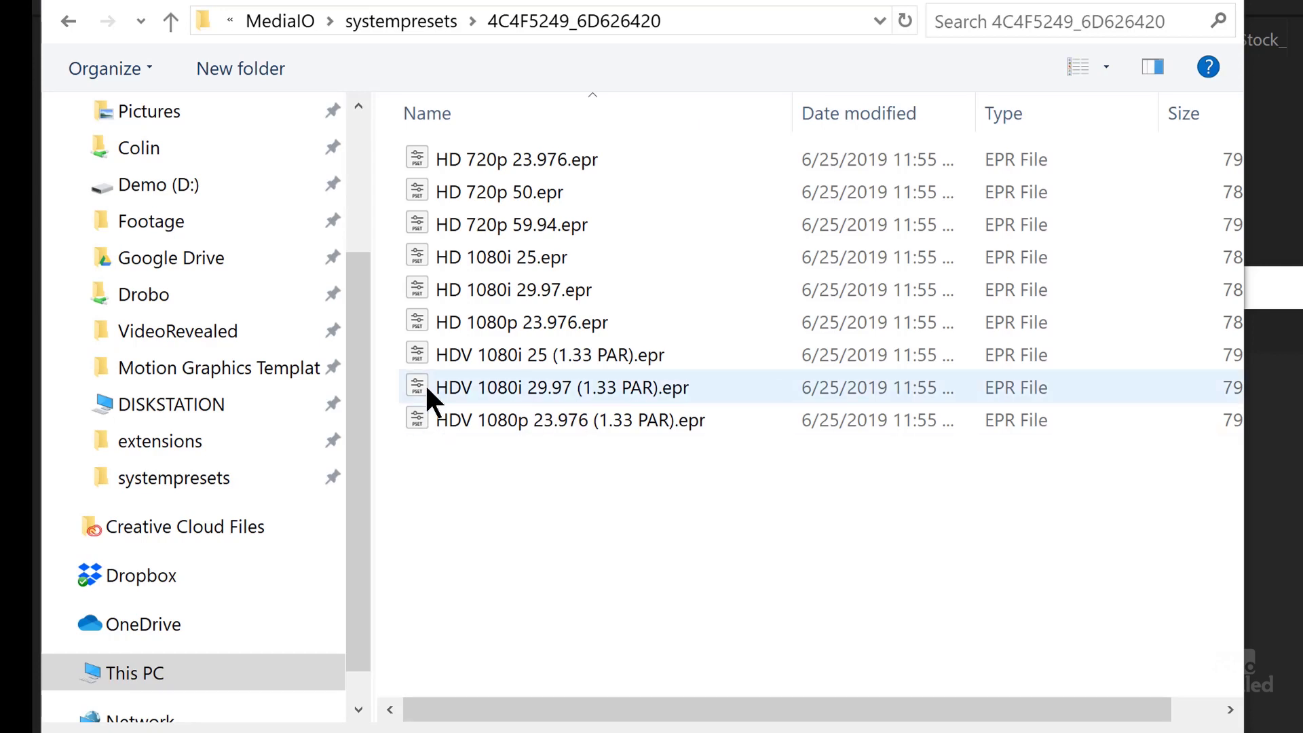
pyautogui.click(418, 422)
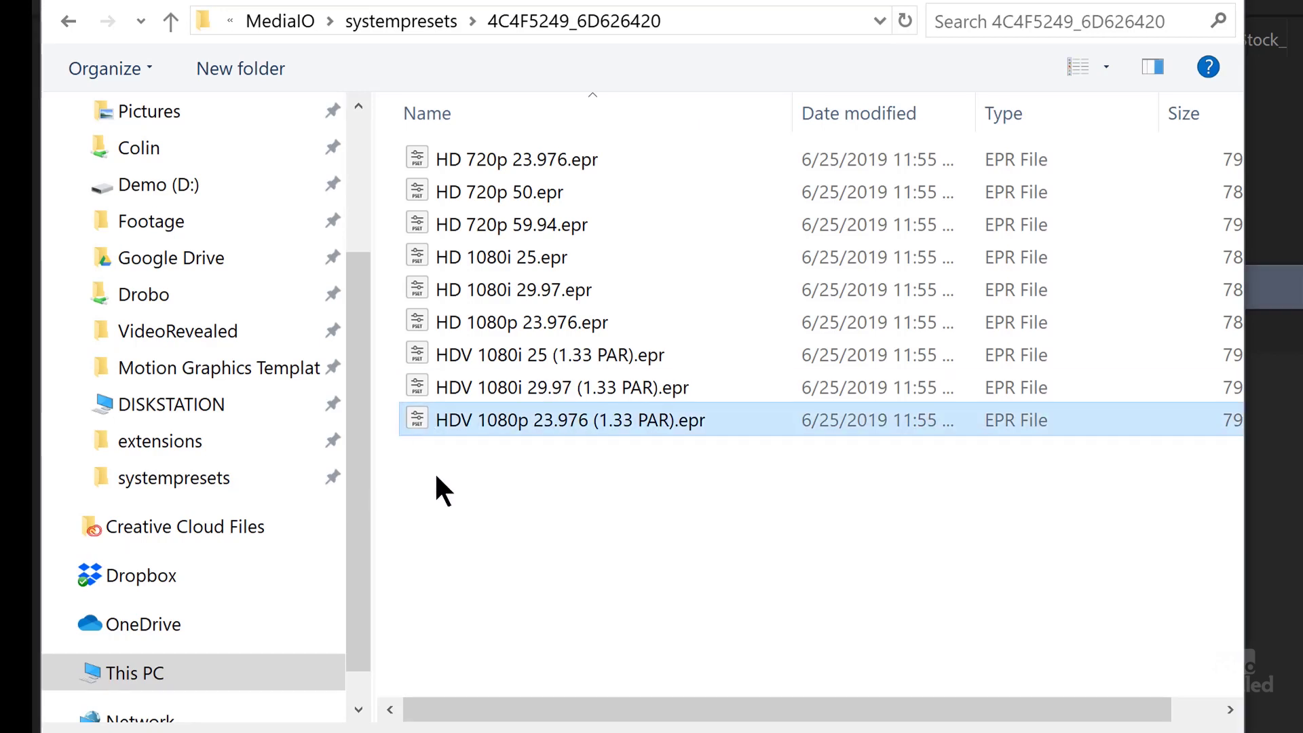
pyautogui.click(547, 226)
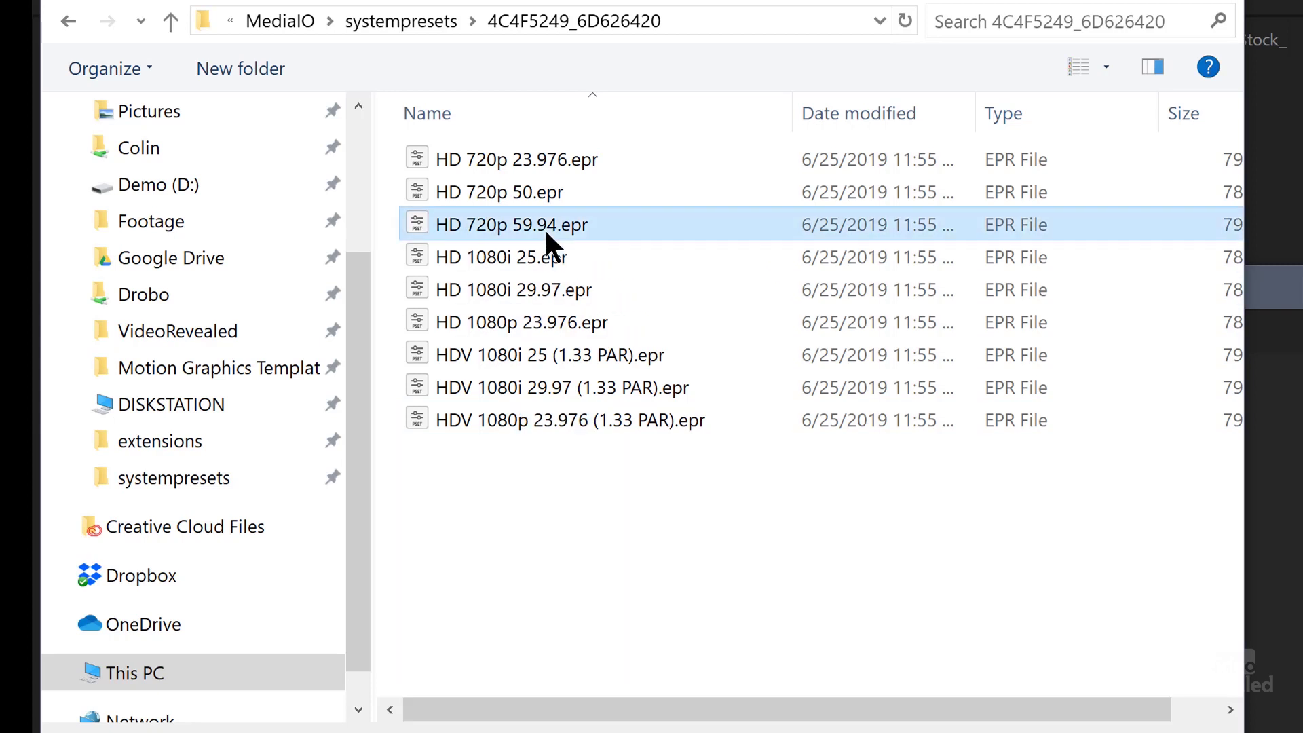
pyautogui.click(521, 156)
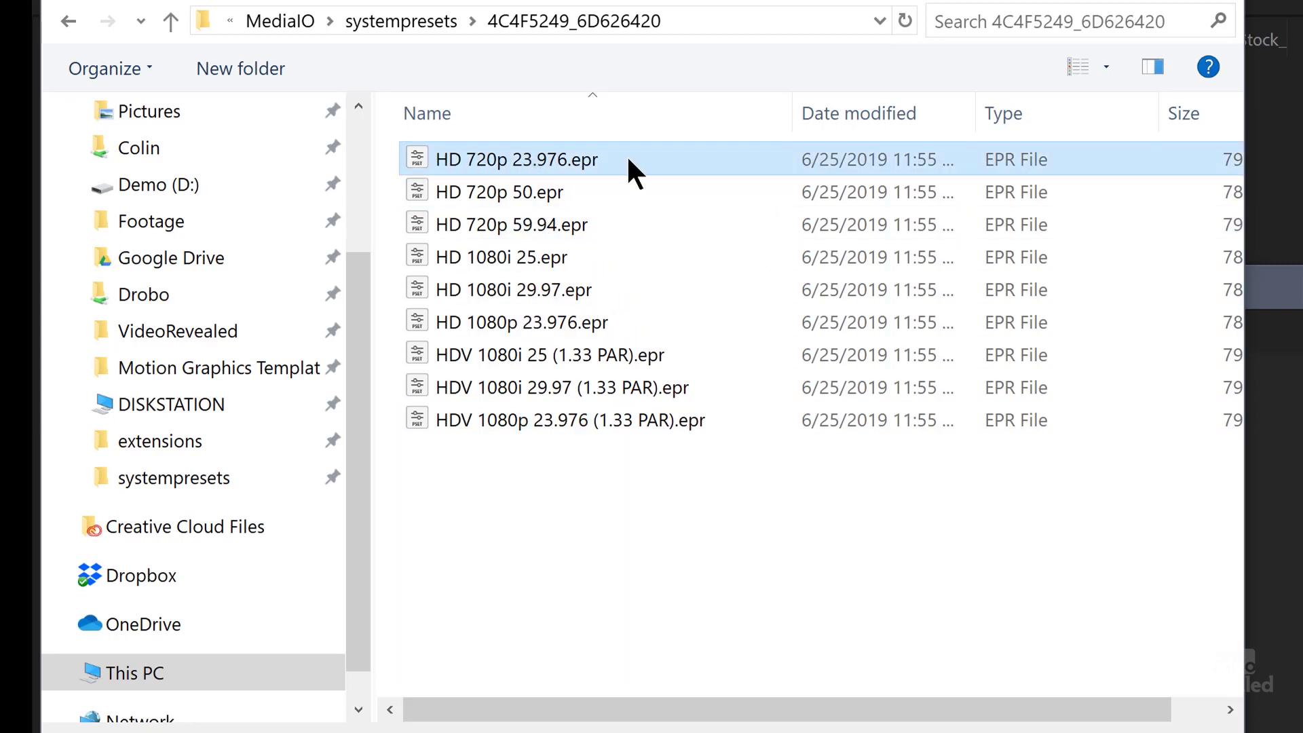
pyautogui.press('Return')
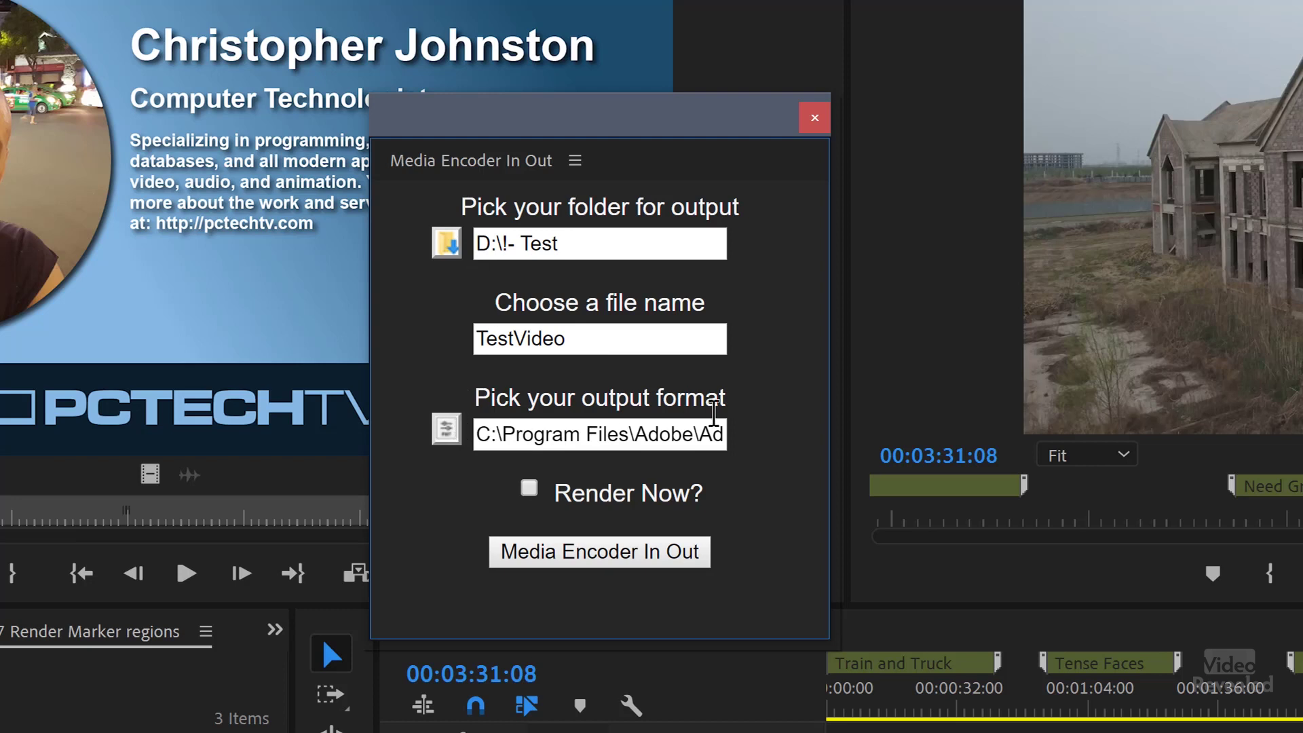
# - Send the marker regions to the Adobe Media Encoder queue without immediate rendering and enlarge the Media Encoder window
pyautogui.click(567, 548)
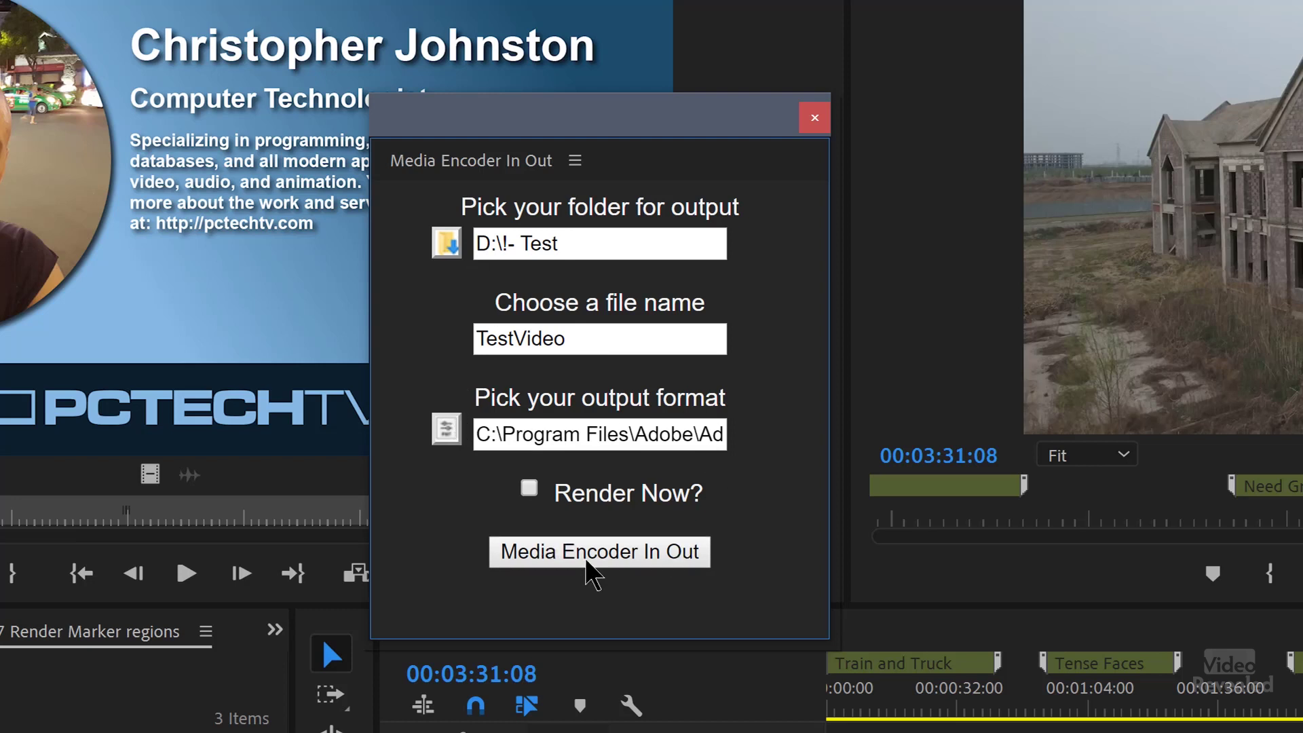
pyautogui.click(642, 549)
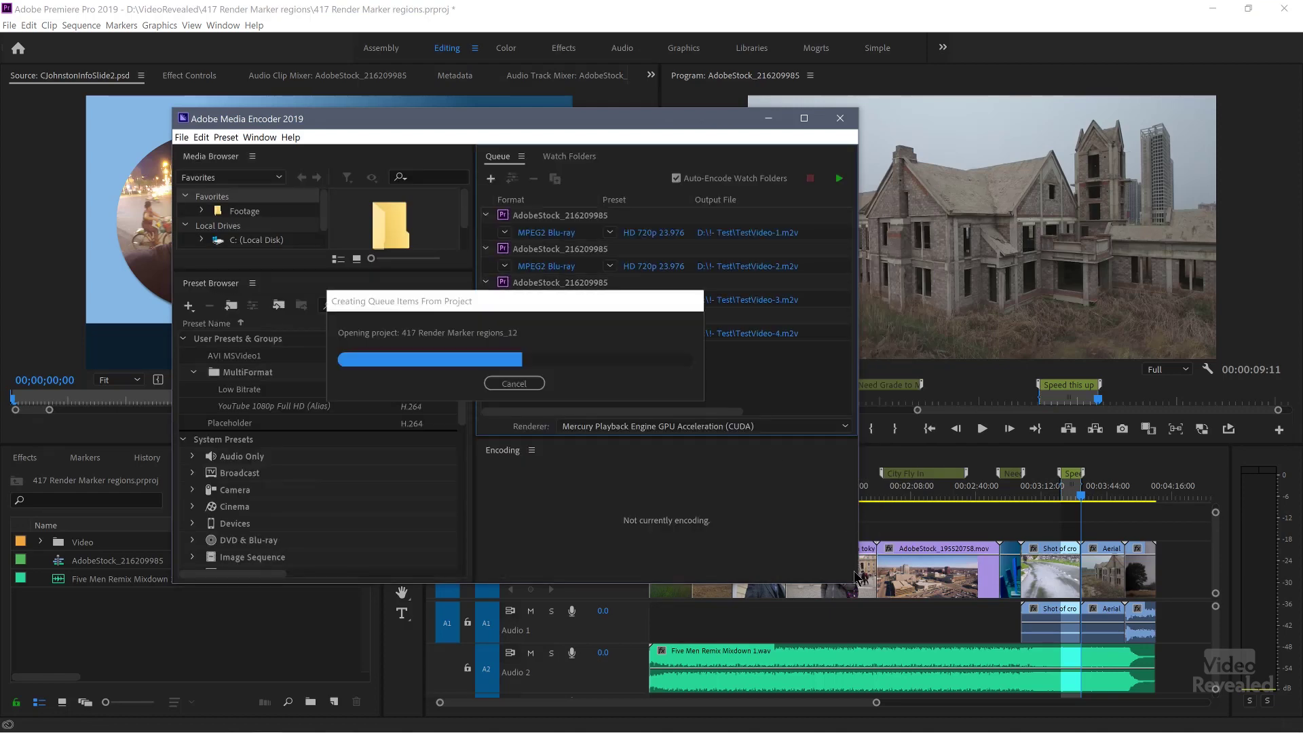
pyautogui.moveTo(1011, 621); pyautogui.dragTo(1118, 639)
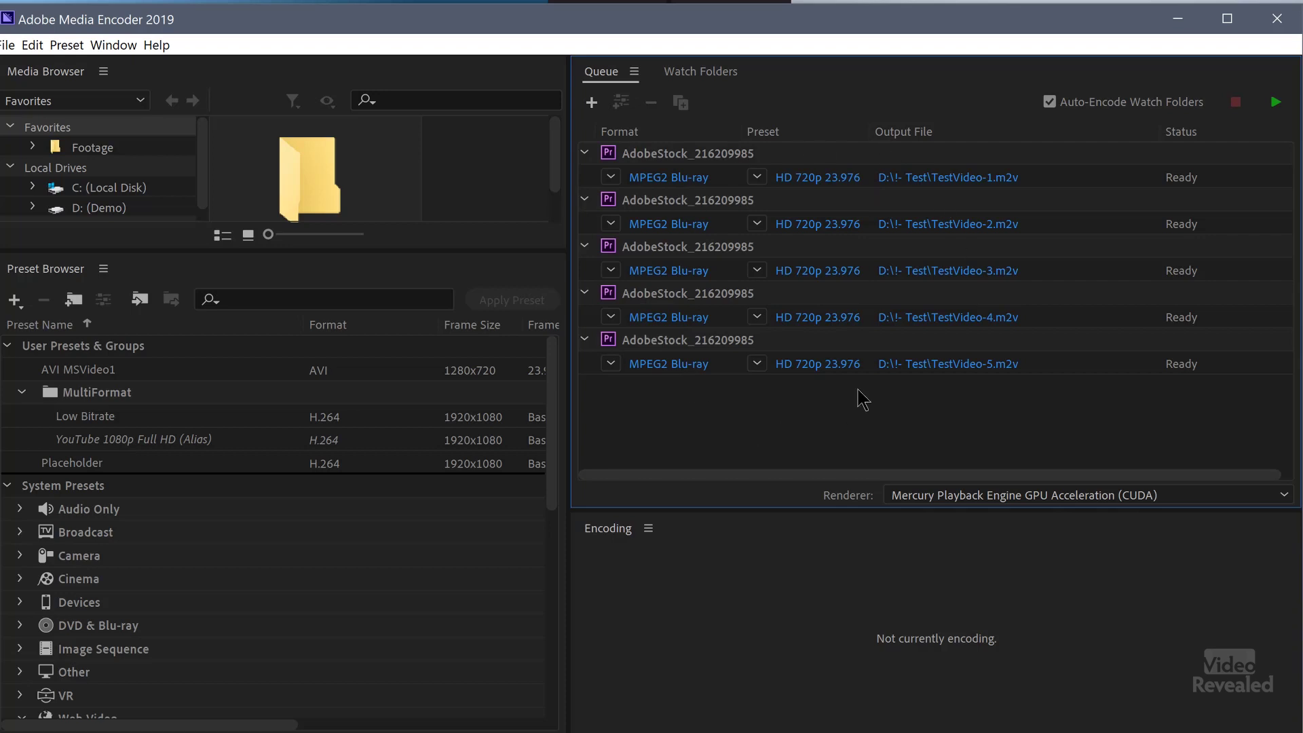
# - Select all five queued TestVideo outputs and open their shared export settings, accepting replacement of the settings for multiple outputs
pyautogui.moveTo(897, 418); pyautogui.dragTo(802, 165)
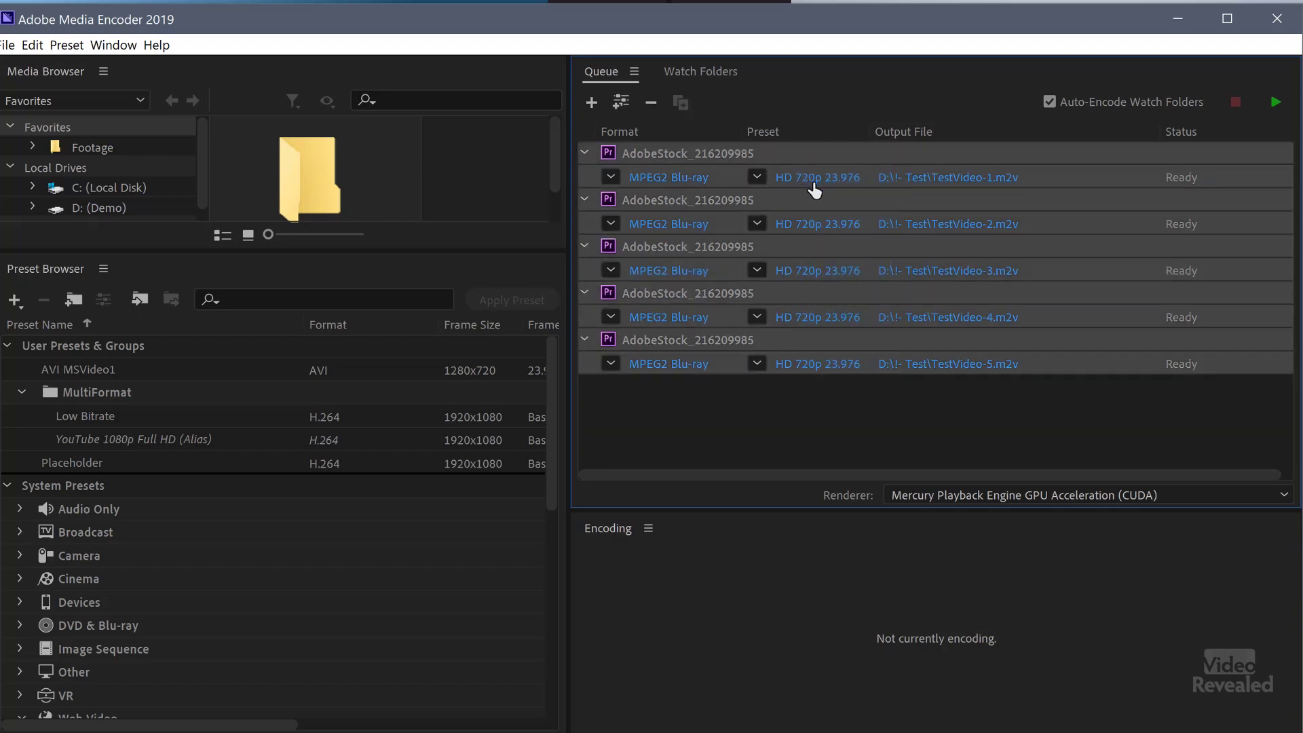
pyautogui.click(819, 178)
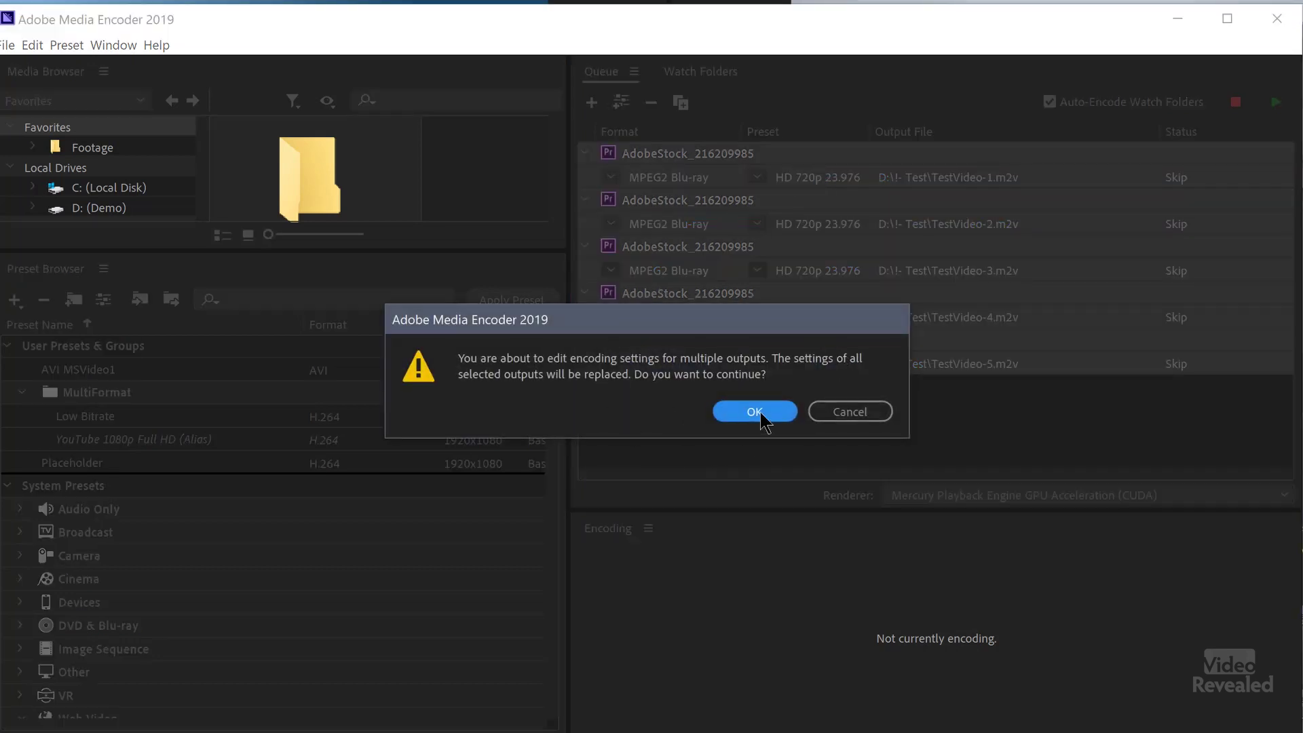
pyautogui.click(760, 413)
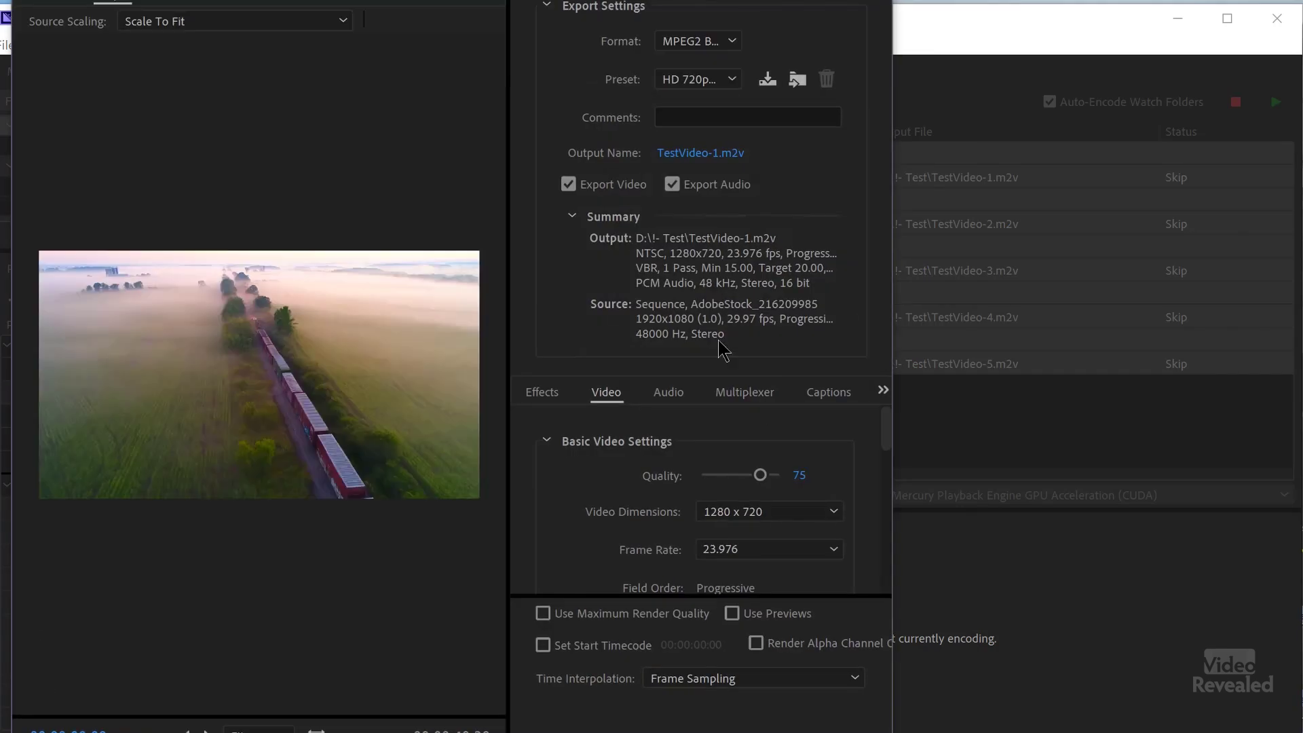
# - Set the export format of the selected outputs to H.264 and choose a preset from further down its preset list
pyautogui.click(709, 42)
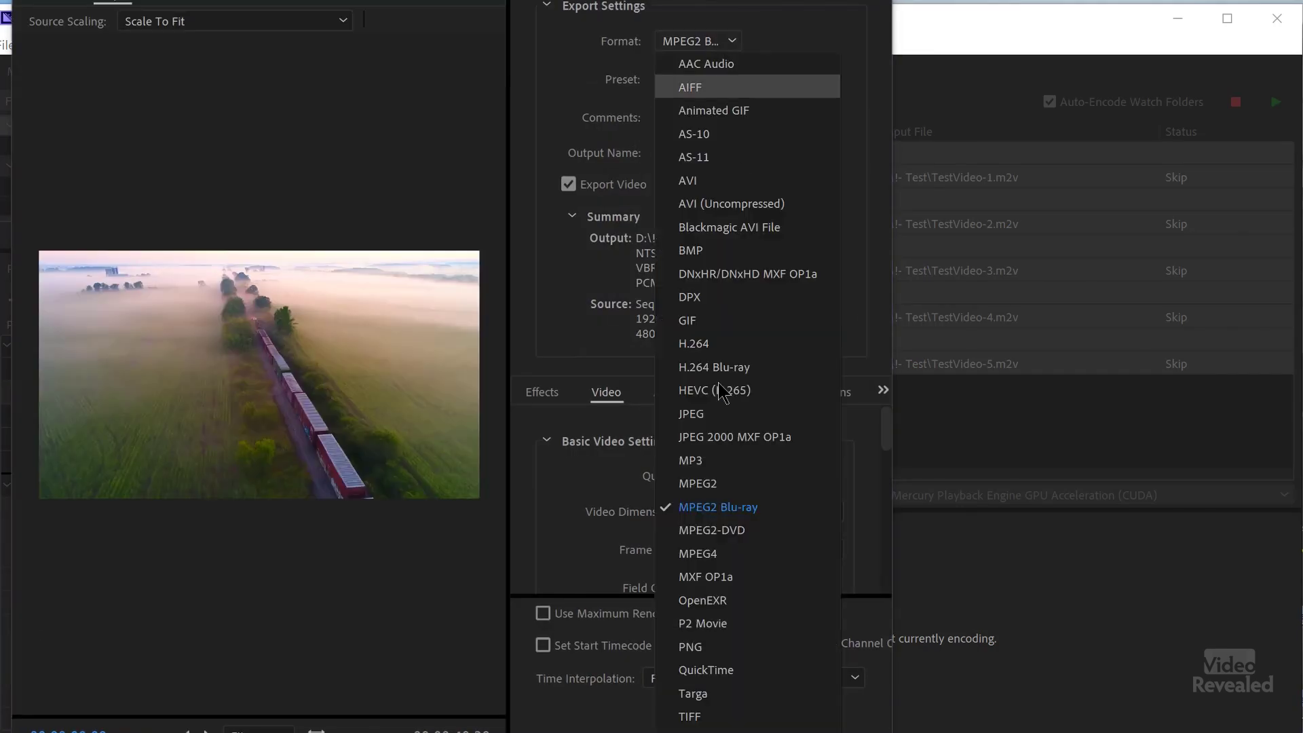
pyautogui.click(730, 340)
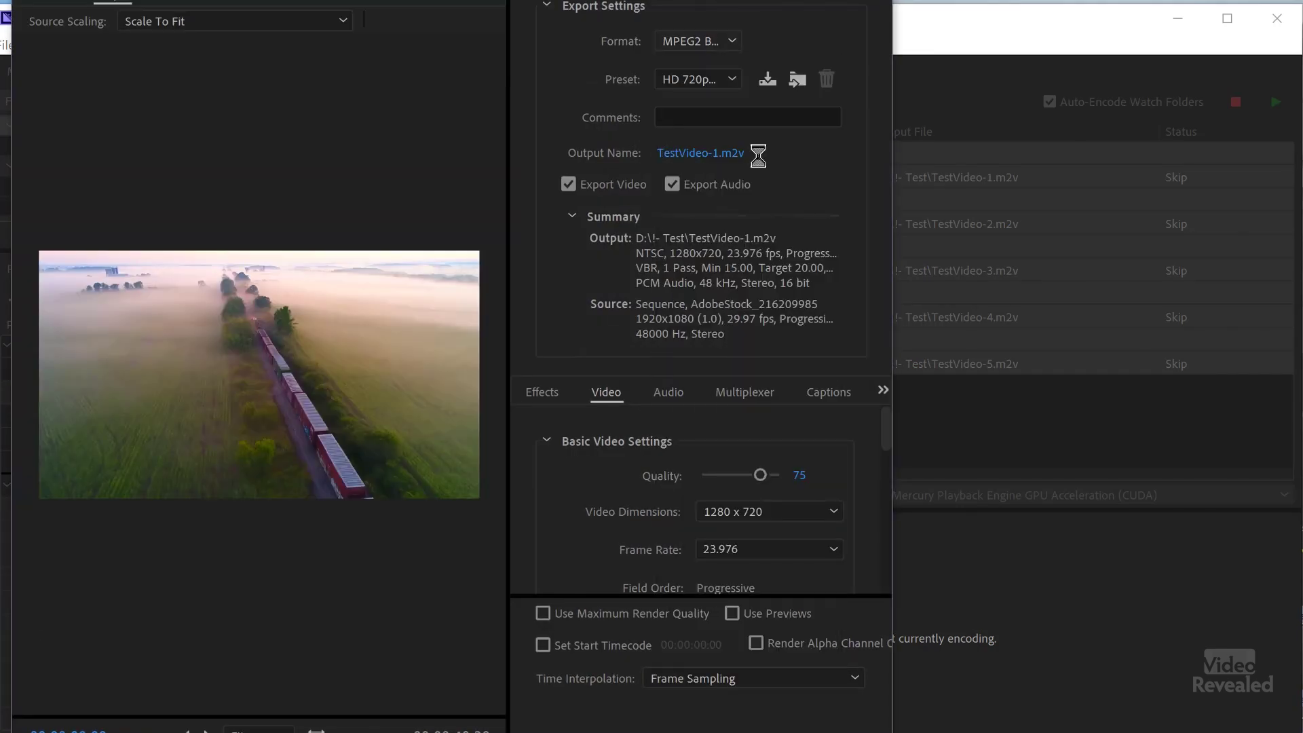
pyautogui.click(711, 86)
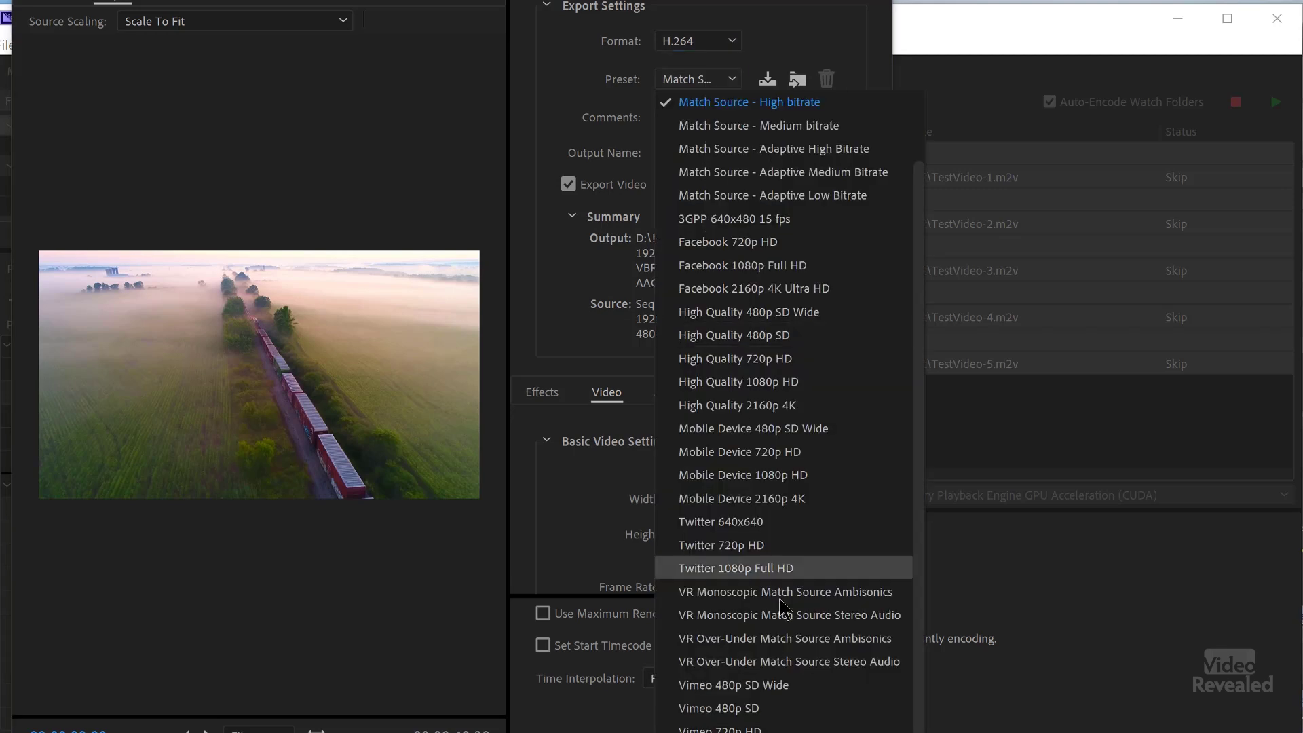
pyautogui.scroll(-1, 787, 696)
pyautogui.click(749, 722)
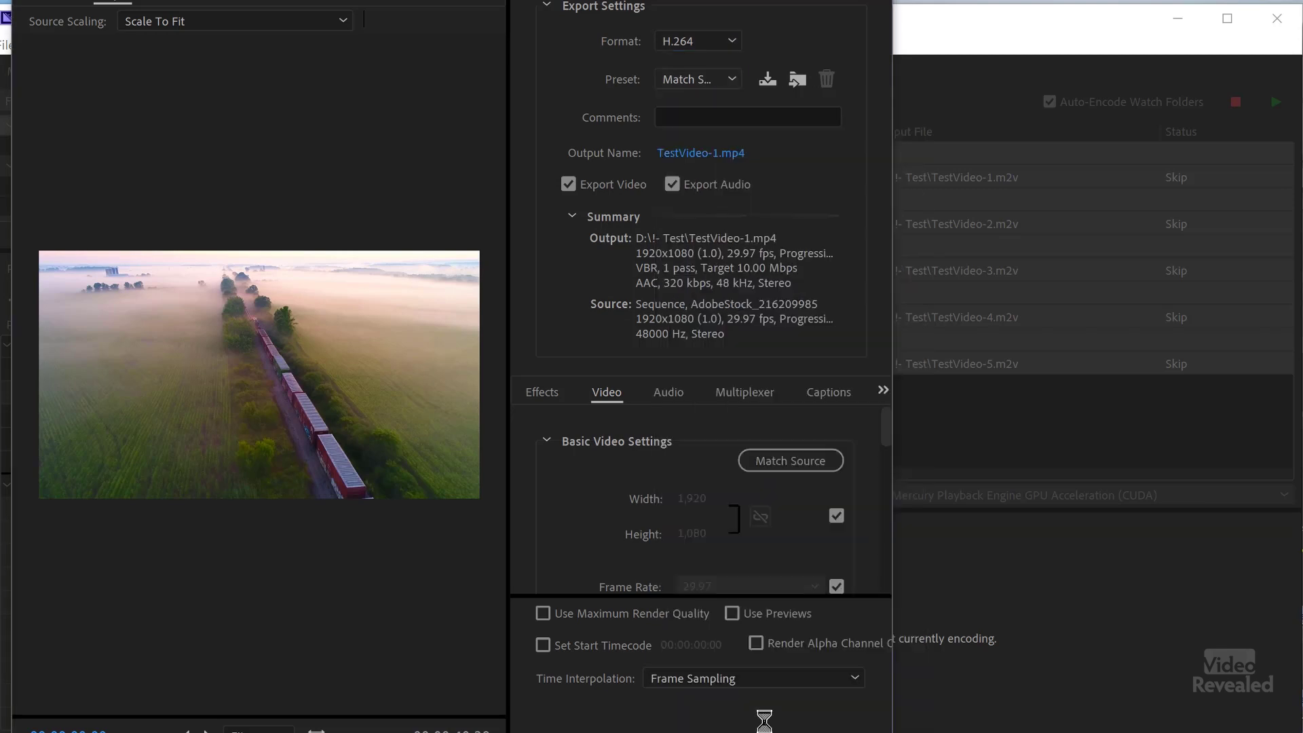
# - Accept the export settings for all five TestVideo outputs and start encoding the queue
pyautogui.press('Return')
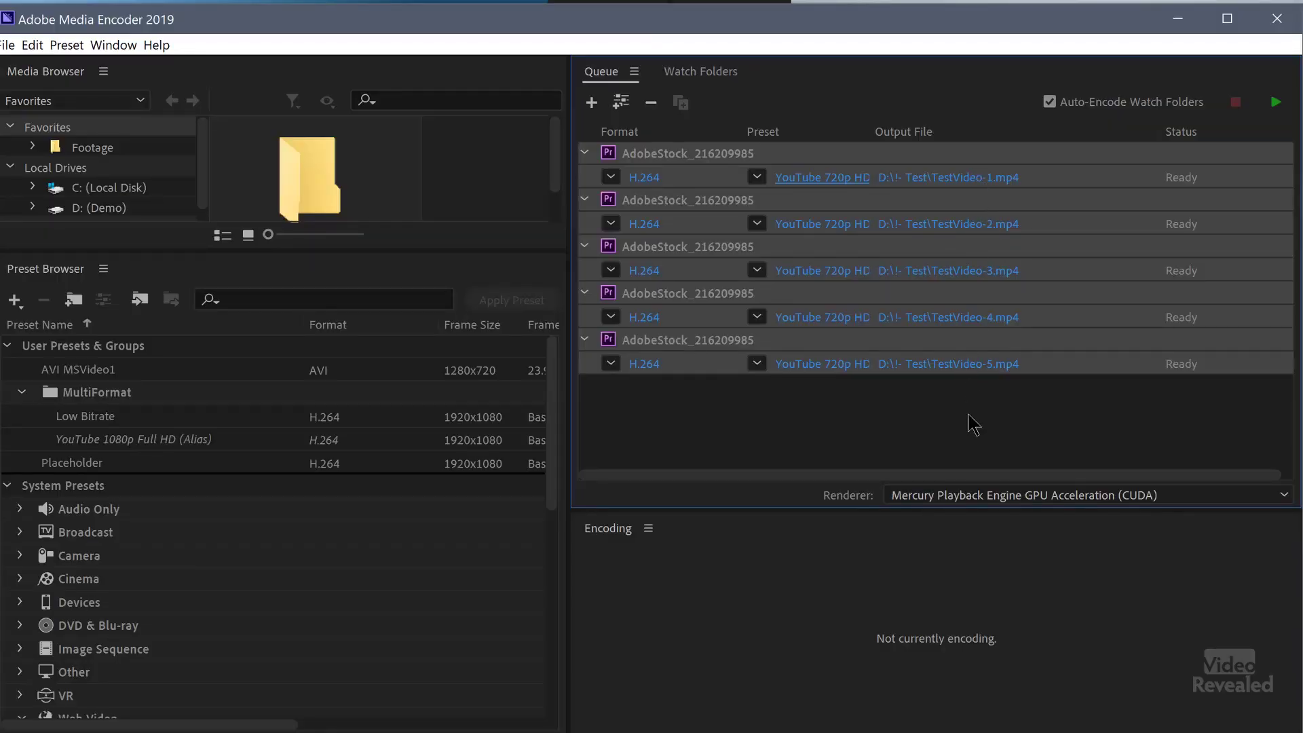
pyautogui.click(1276, 103)
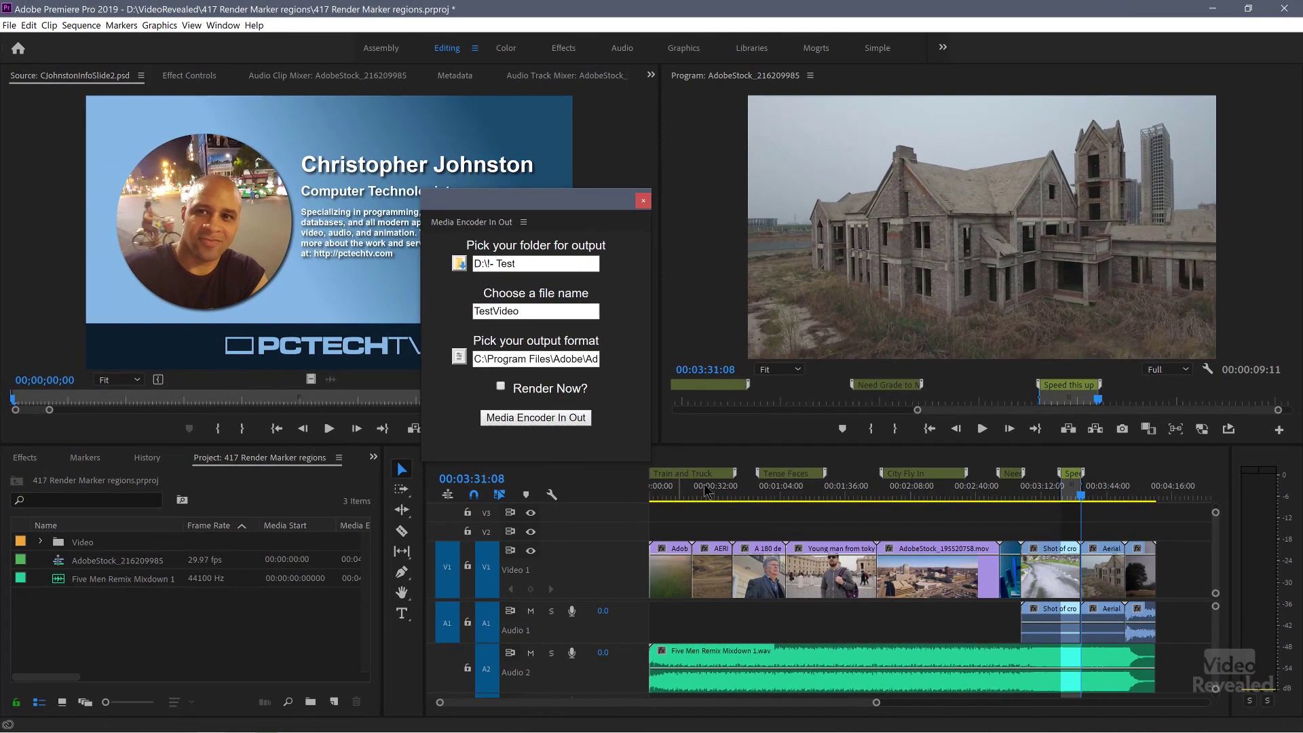
# - Close the Media Encoder In Out extension, then move the playhead to the start of the Tense Faces marker and list the sequence's markers
pyautogui.moveTo(599, 210); pyautogui.dragTo(604, 160)
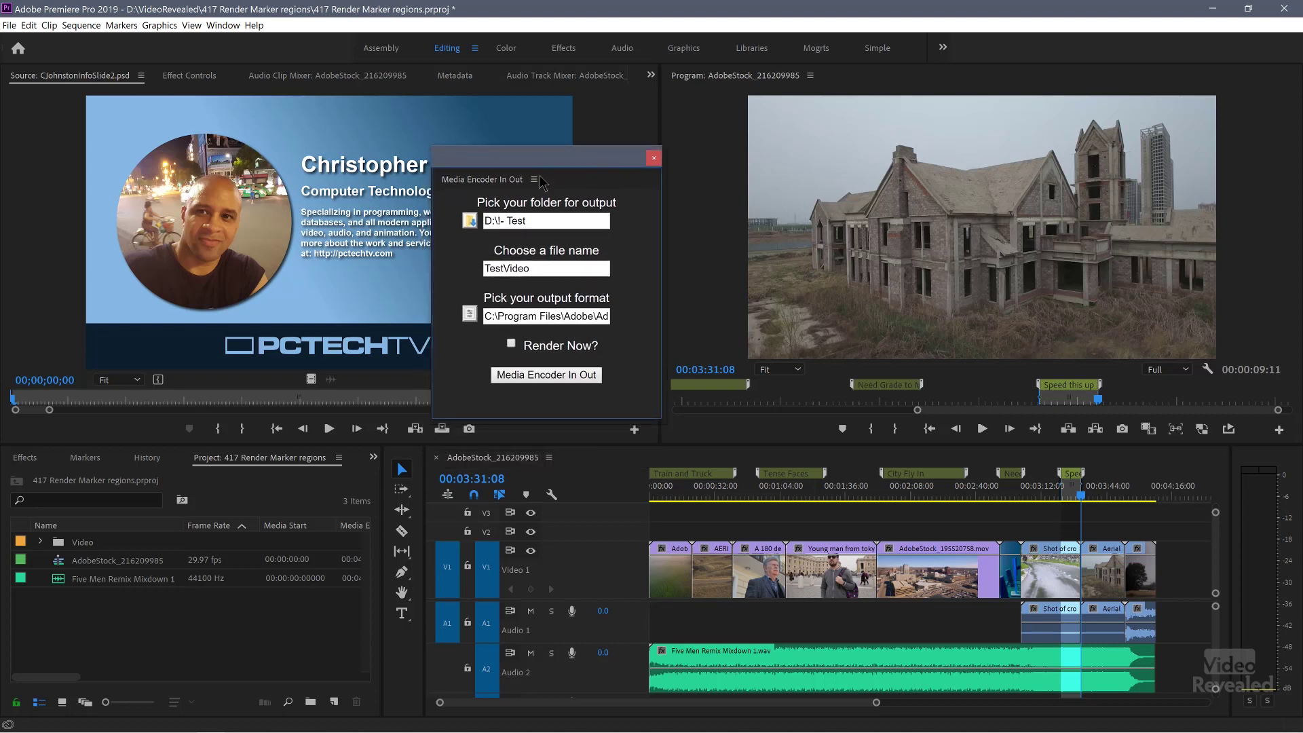
pyautogui.click(654, 159)
pyautogui.click(798, 478)
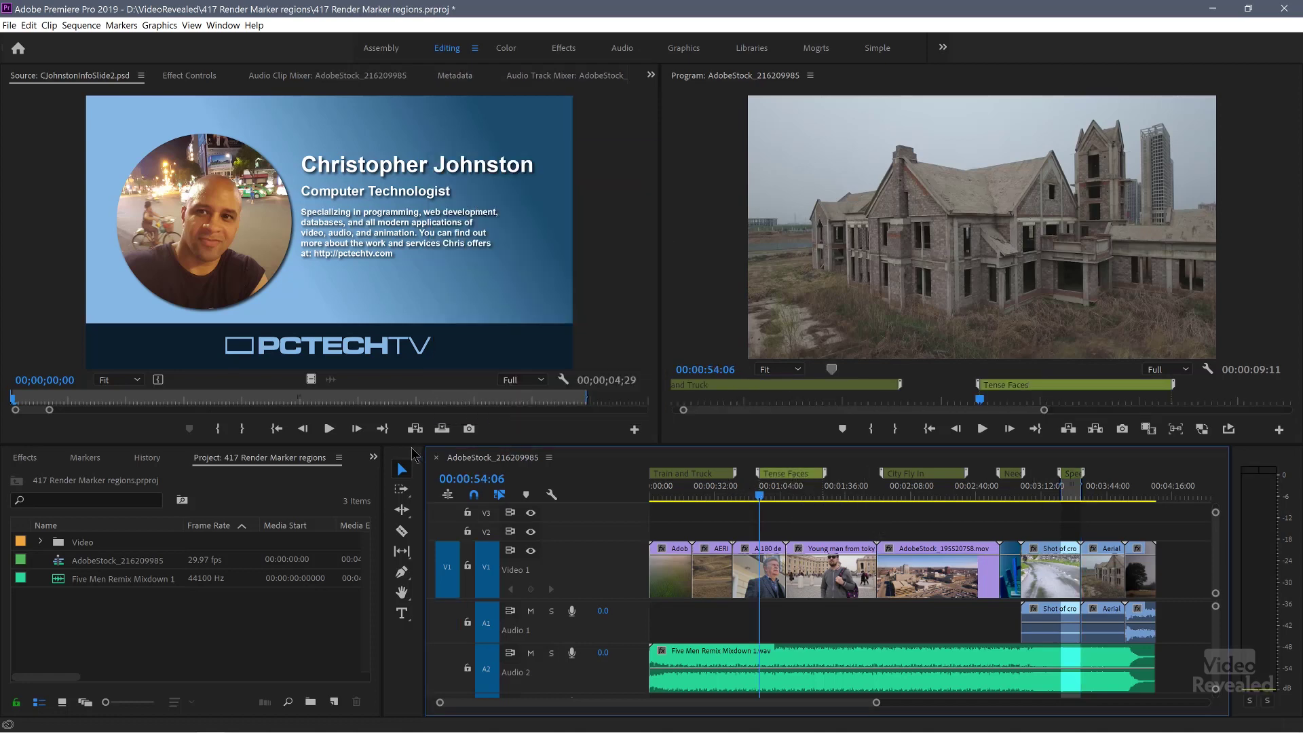
pyautogui.click(85, 458)
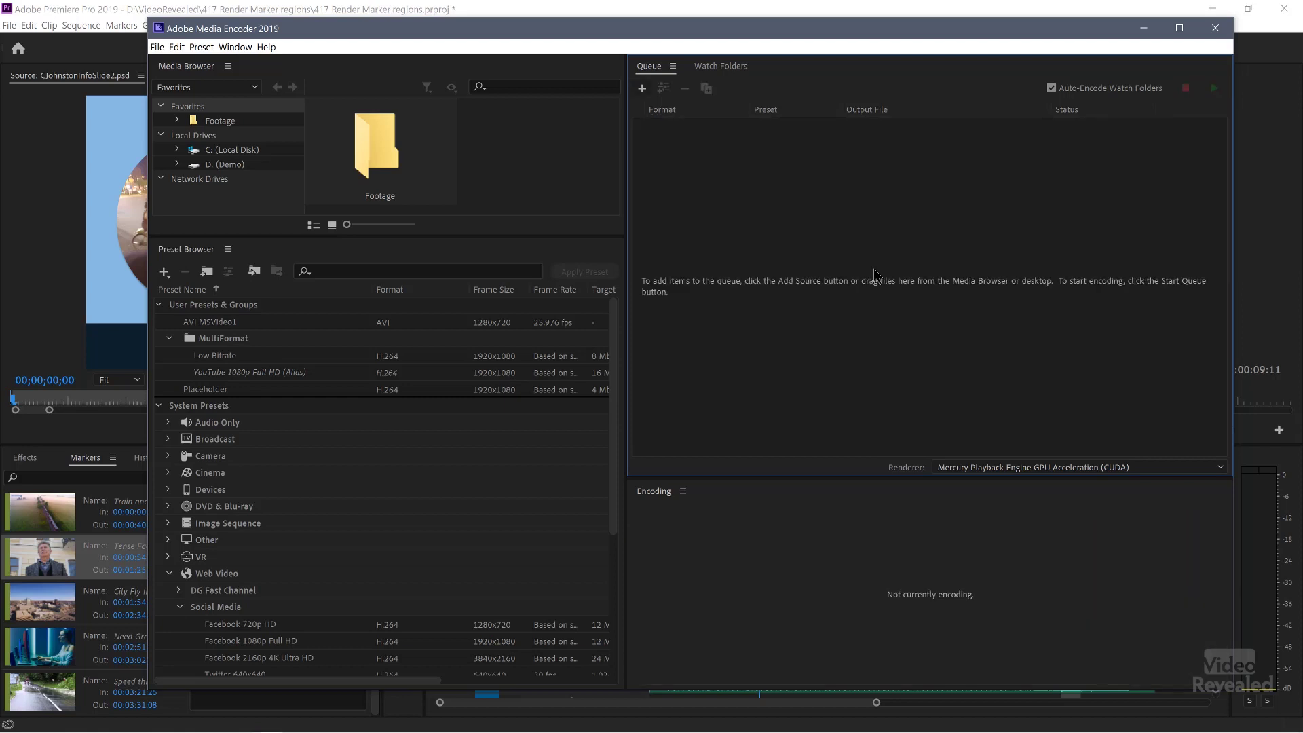
# - Switch to File Explorer, check the exported TestVideo-1.mp4 through TestVideo-5.mp4 in the !- Test folder, and open TestVideo-1.mp4
pyautogui.hotkey('alt', 'Tab')
pyautogui.click(555, 438)
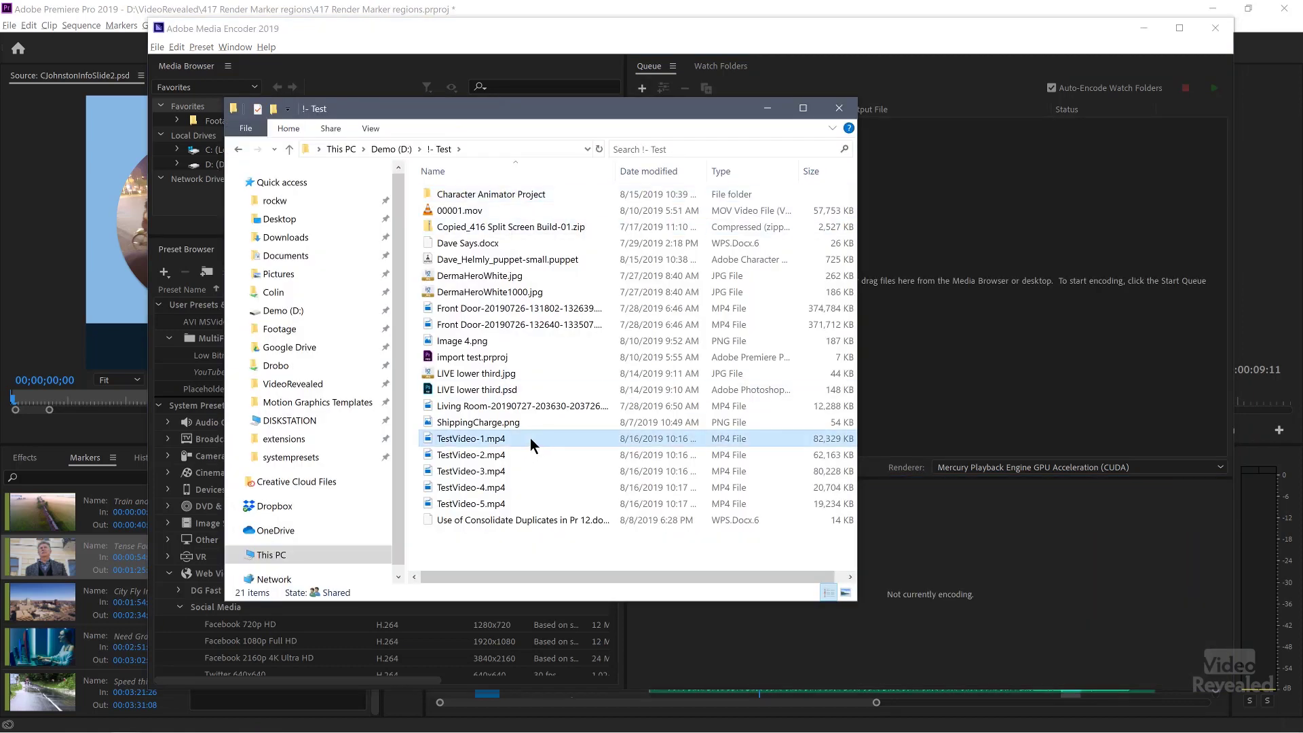
pyautogui.keyDown('shift'); pyautogui.click(481, 505); pyautogui.keyUp('shift')
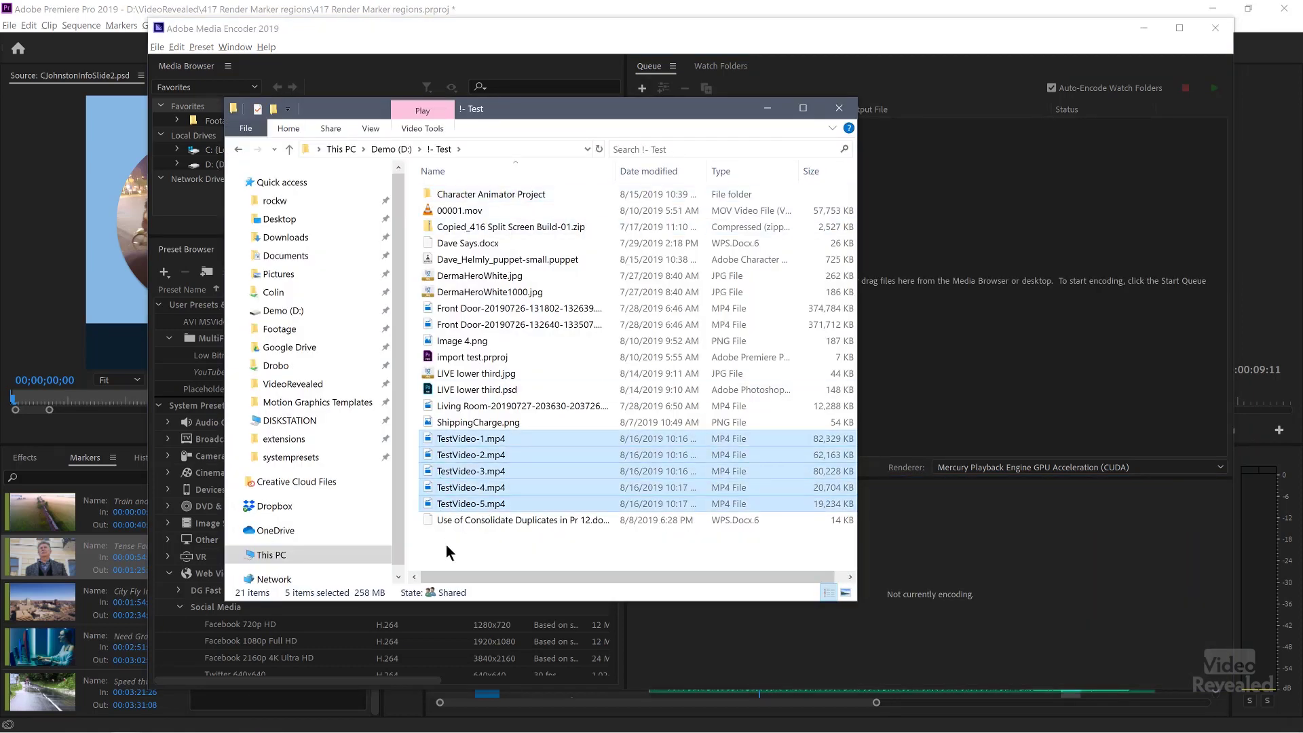
pyautogui.click(446, 522)
pyautogui.doubleClick(431, 438)
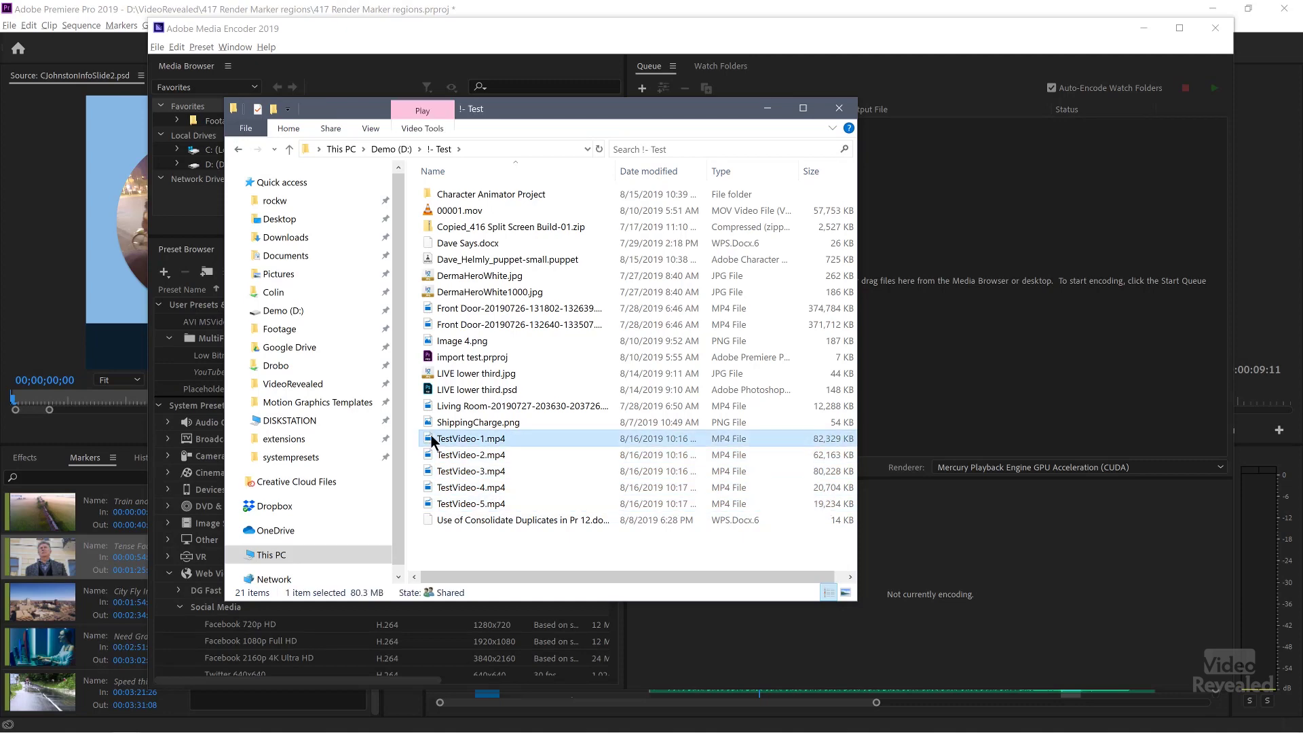
# - Resize the video player window and step through the exported clips from TestVideo-1 to TestVideo-5
pyautogui.moveTo(304, 367); pyautogui.dragTo(595, 84)
pyautogui.moveTo(750, 434); pyautogui.dragTo(1079, 454)
pyautogui.click(1053, 364)
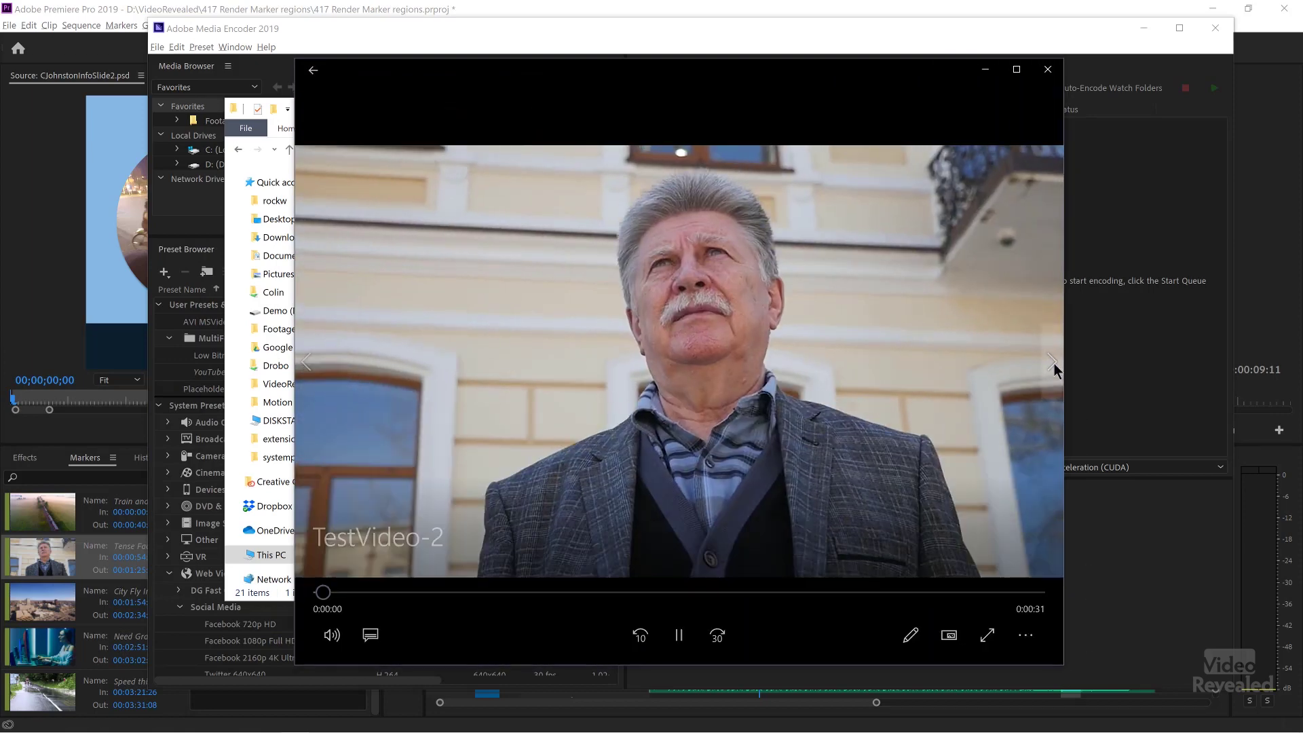
pyautogui.click(1054, 364)
pyautogui.click(1054, 364)
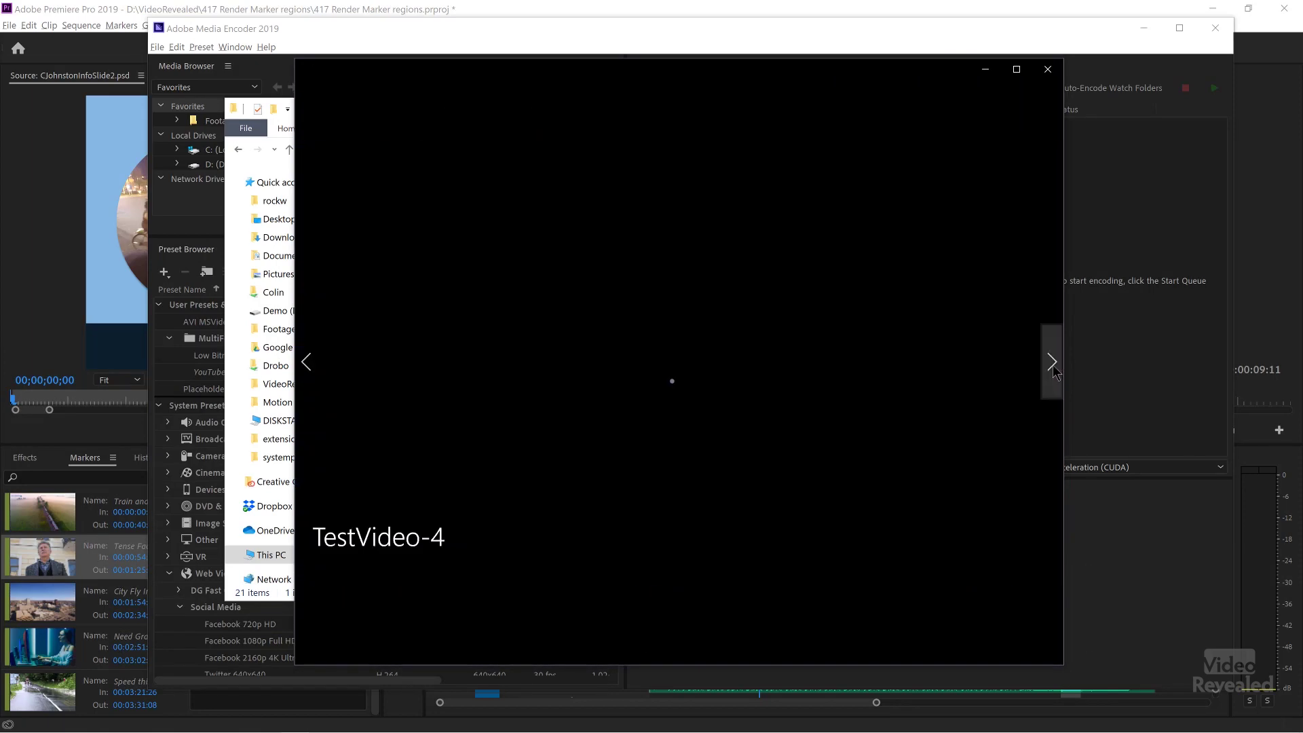
pyautogui.click(1052, 366)
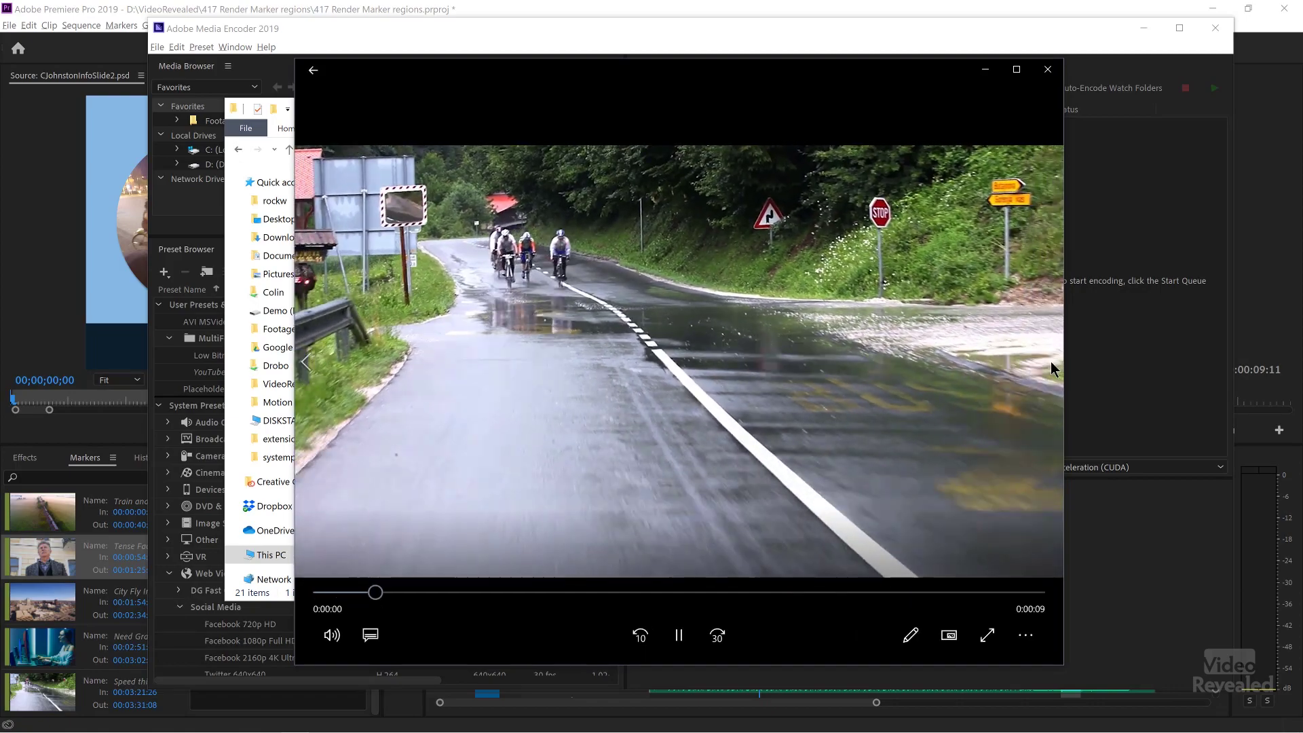